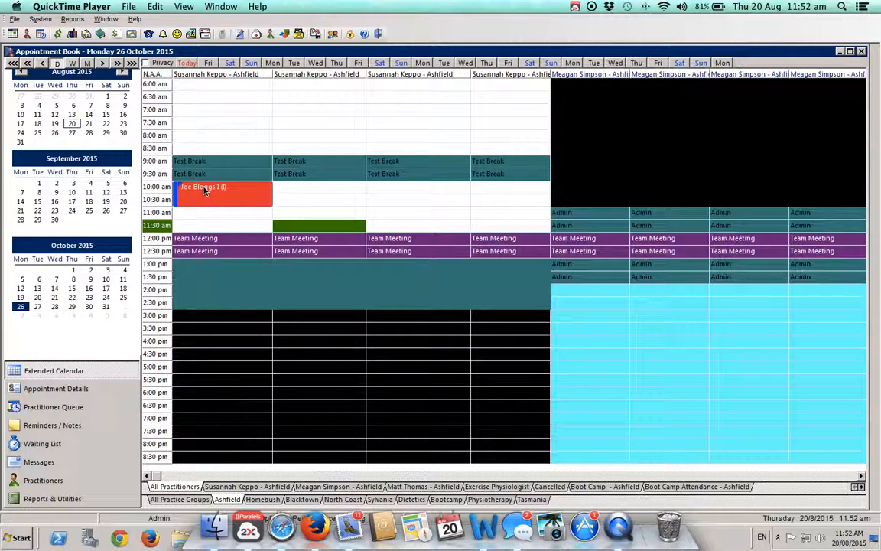
# - Open the patient's record from the 10:00 am appointment and look through its available sections
pyautogui.doubleClick(205, 189)
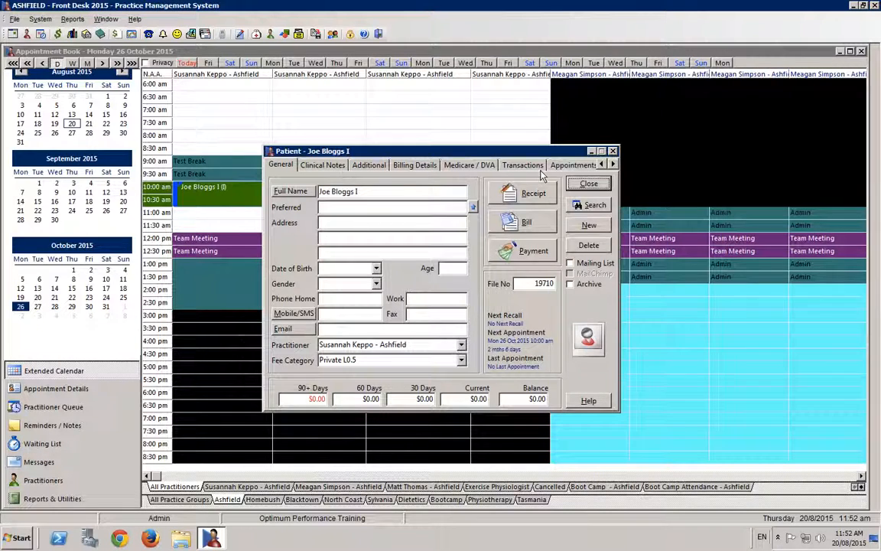
pyautogui.click(613, 165)
pyautogui.click(613, 164)
pyautogui.click(614, 166)
pyautogui.click(603, 166)
pyautogui.click(603, 165)
pyautogui.click(603, 165)
pyautogui.click(603, 165)
pyautogui.click(603, 165)
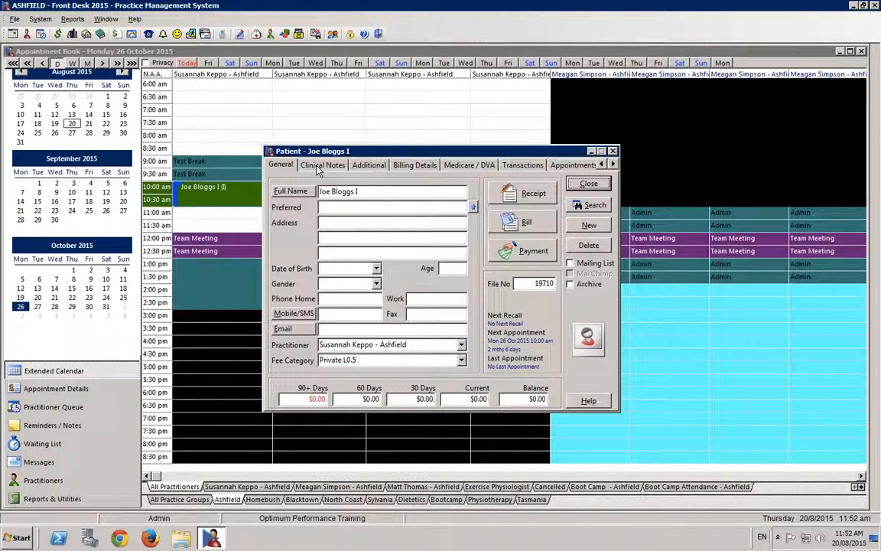
# - Try moving Clinical Notes within the patient tab order, then keep it directly after General
pyautogui.rightClick(437, 175)
pyautogui.click(389, 242)
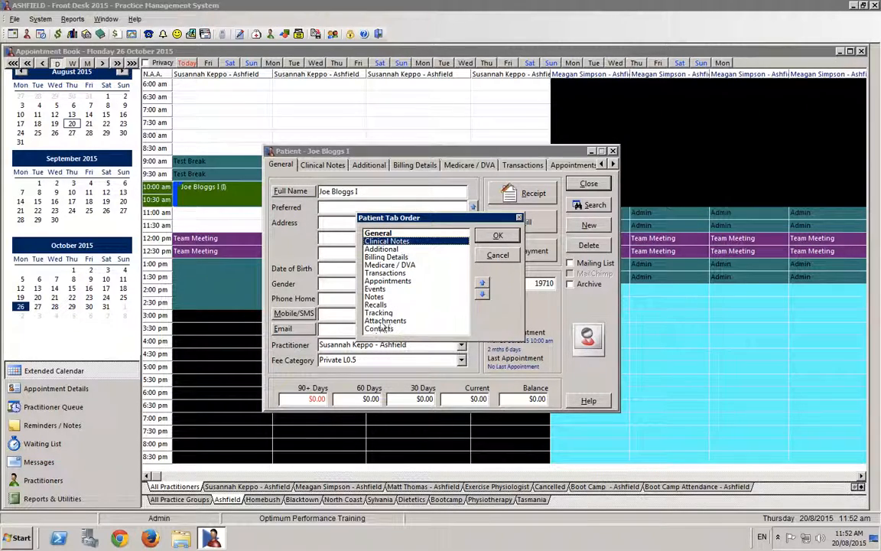
pyautogui.click(484, 295)
pyautogui.click(483, 294)
pyautogui.click(483, 294)
pyautogui.click(484, 285)
pyautogui.click(483, 286)
pyautogui.click(484, 285)
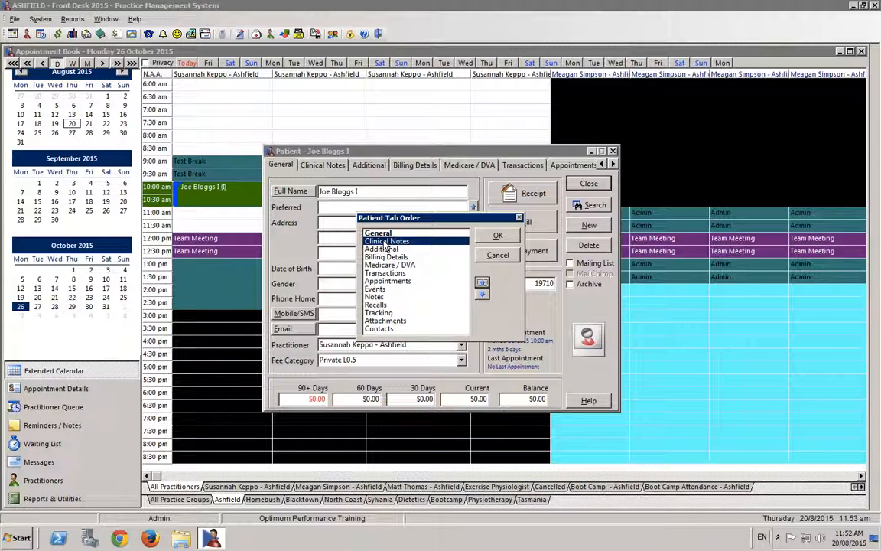
pyautogui.click(498, 237)
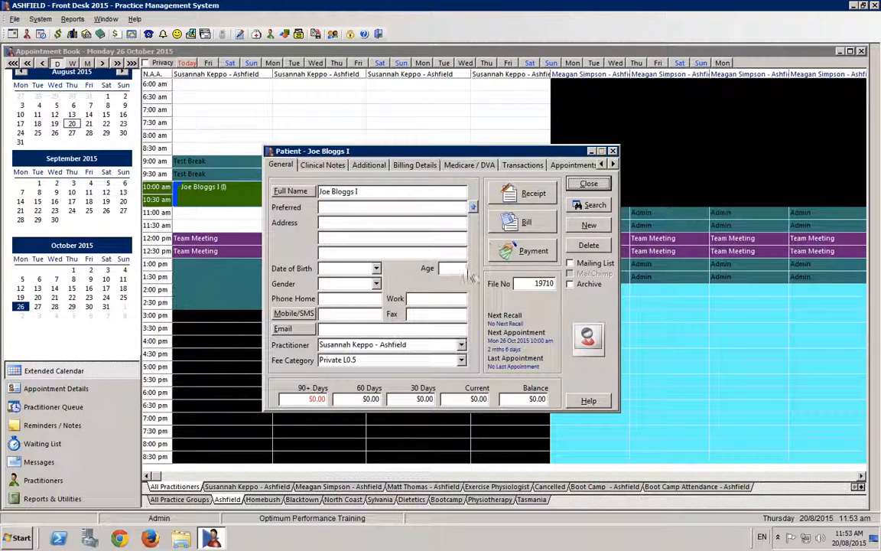
# - Create a new standard note of type Treatment in the patient's clinical notes
pyautogui.click(316, 168)
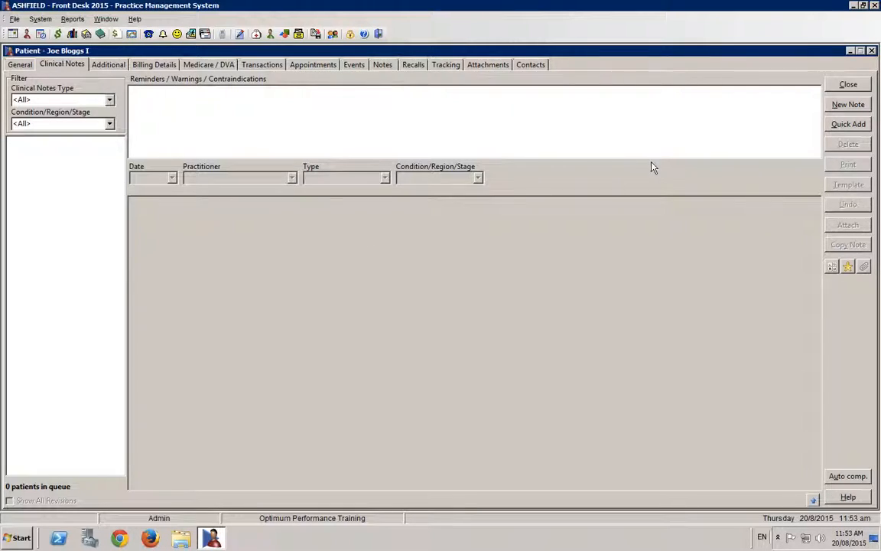
pyautogui.click(845, 106)
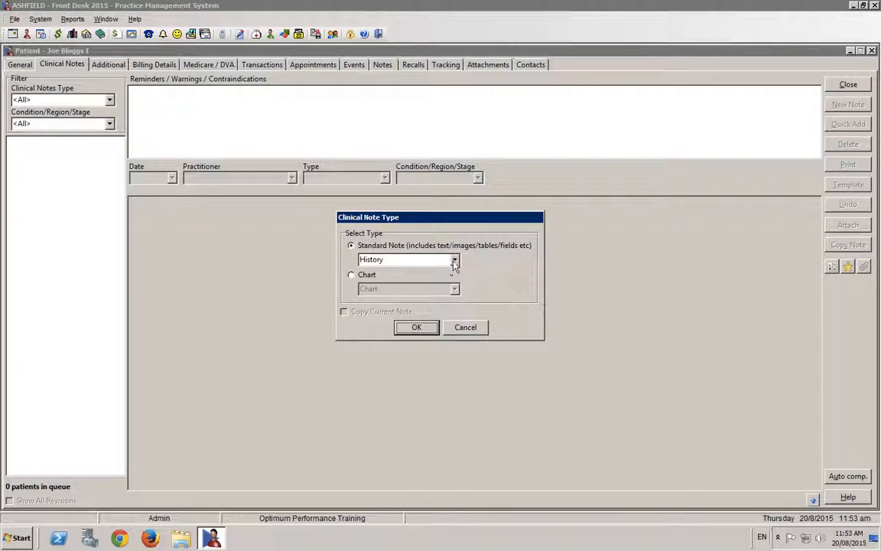
pyautogui.click(455, 261)
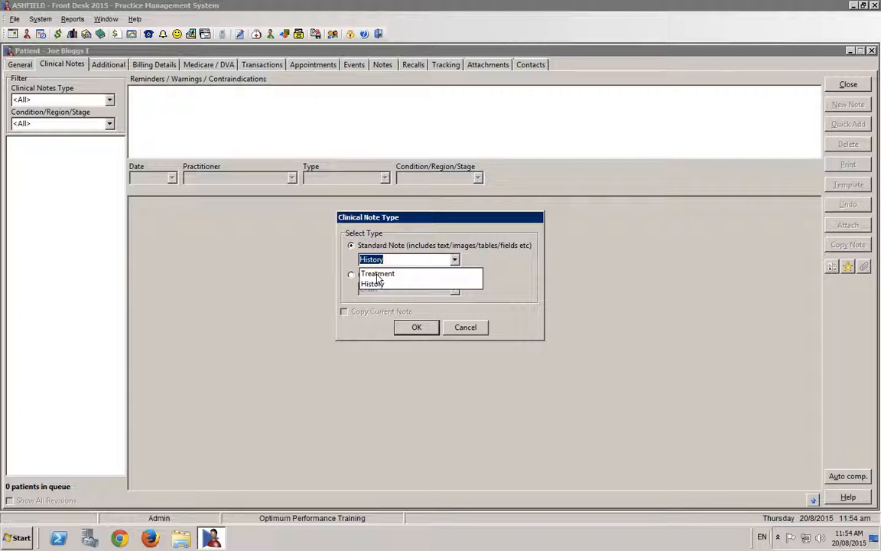
pyautogui.click(377, 273)
pyautogui.click(413, 327)
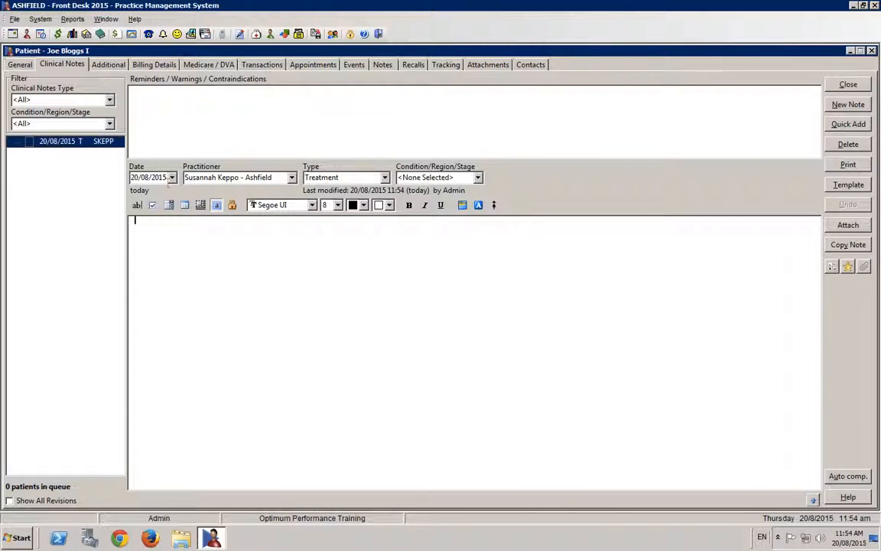
# - Try assigning the note to another practitioner, then restore the original practitioner and keep the Treatment type
pyautogui.click(292, 181)
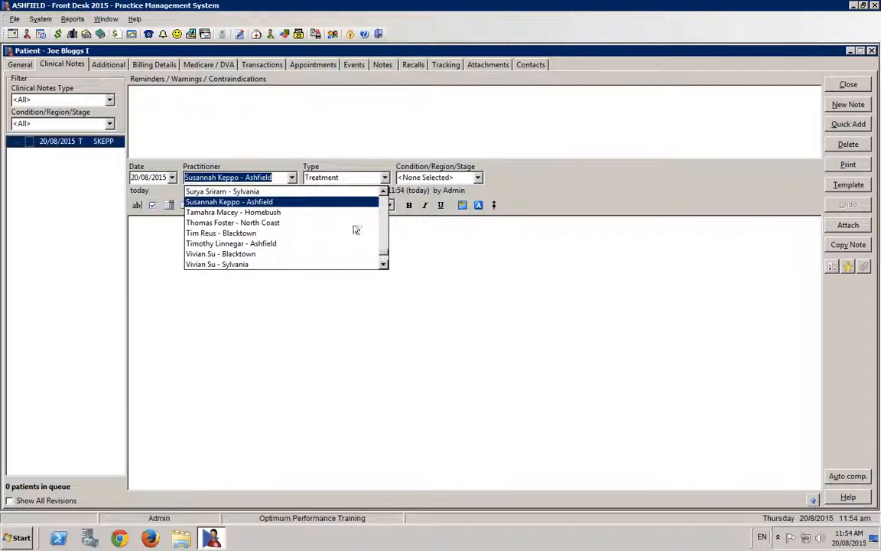
pyautogui.click(383, 264)
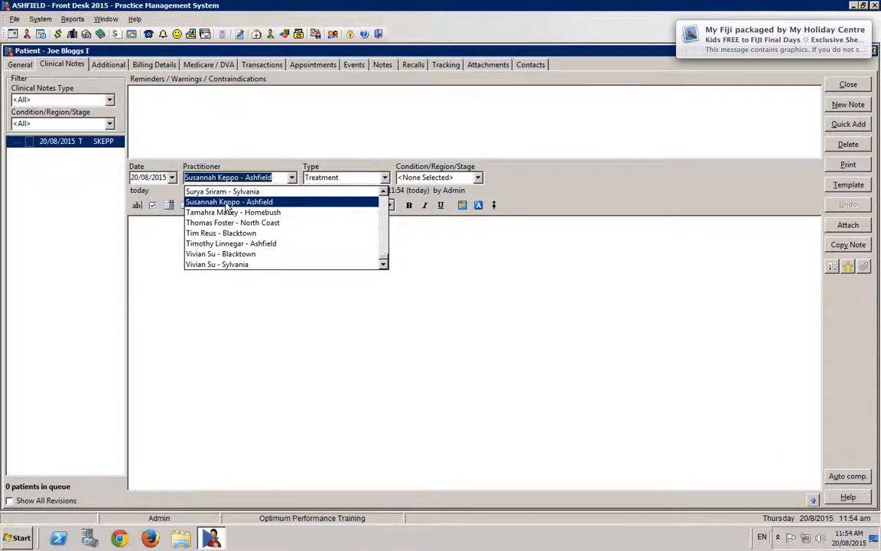
pyautogui.click(206, 190)
pyautogui.click(283, 179)
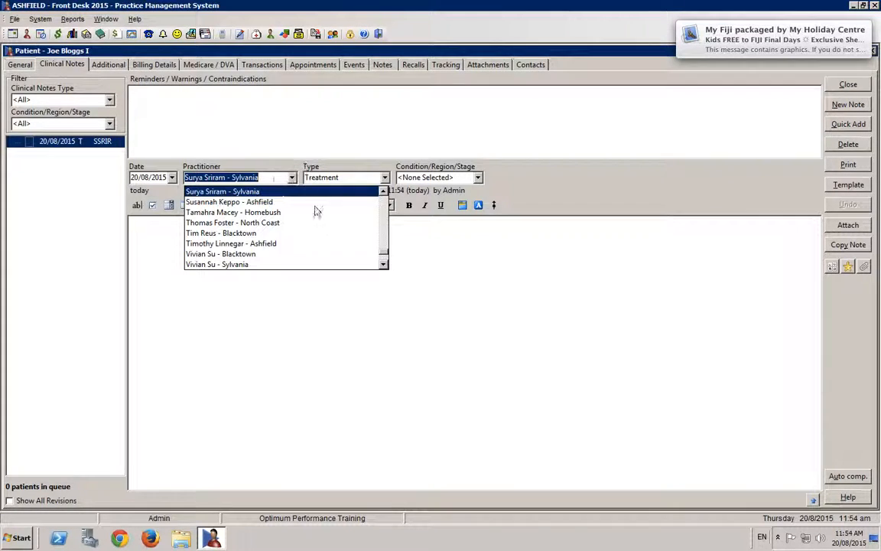
pyautogui.click(384, 192)
pyautogui.click(383, 192)
pyautogui.click(383, 192)
pyautogui.click(383, 192)
pyautogui.click(383, 192)
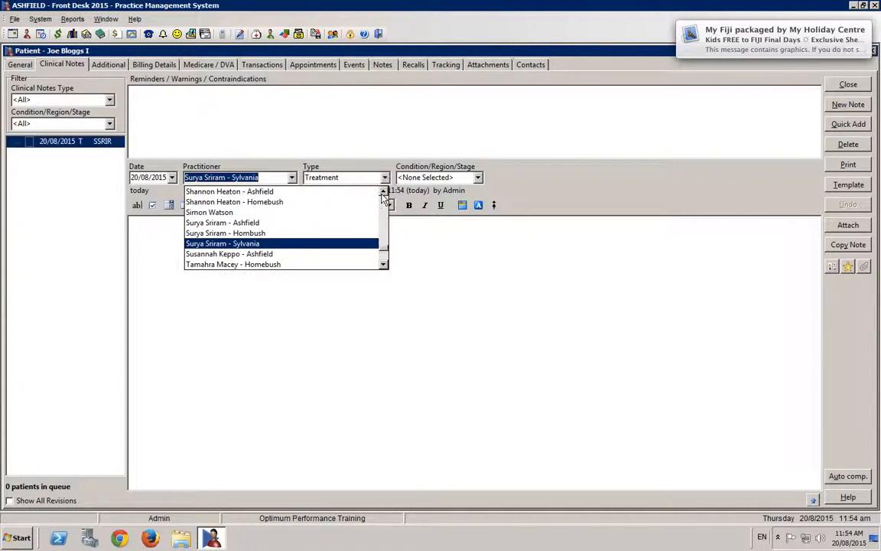
pyautogui.click(383, 264)
pyautogui.click(384, 264)
pyautogui.click(383, 264)
pyautogui.click(383, 264)
pyautogui.click(383, 264)
pyautogui.click(383, 264)
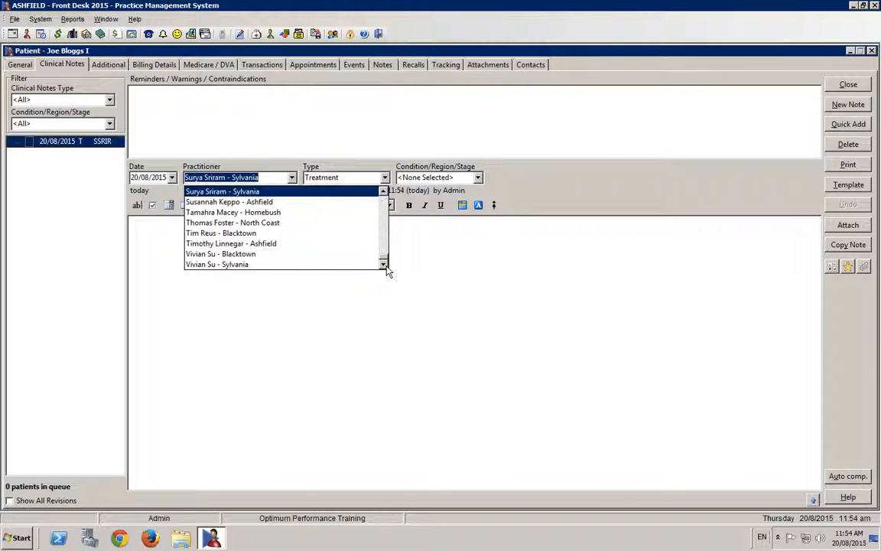
pyautogui.click(230, 202)
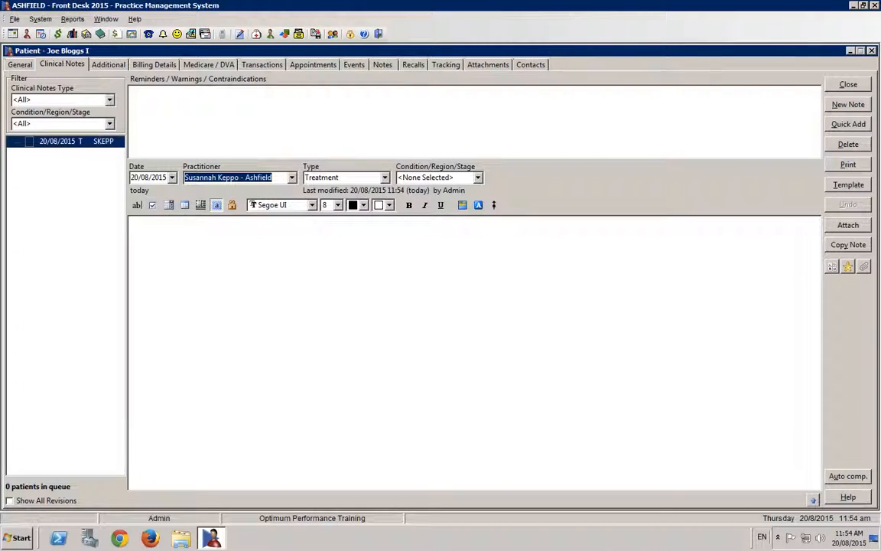
pyautogui.click(344, 177)
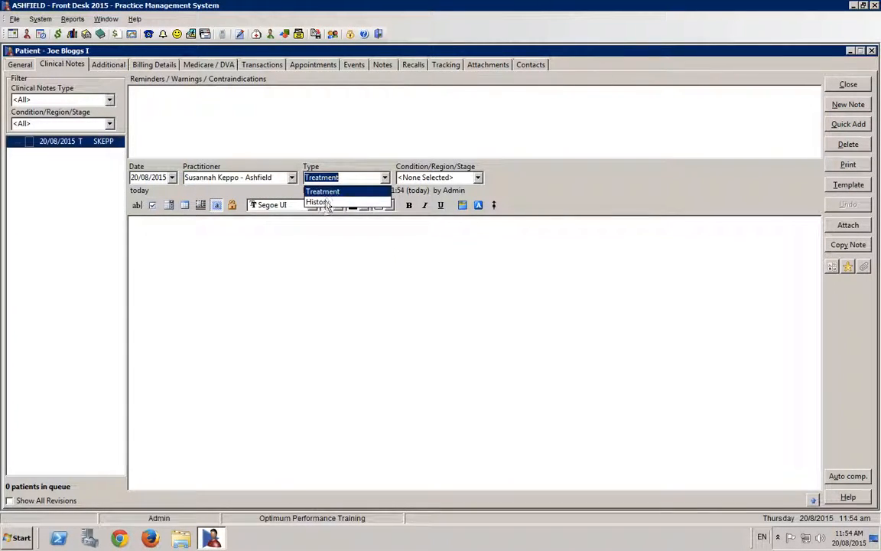
pyautogui.click(313, 176)
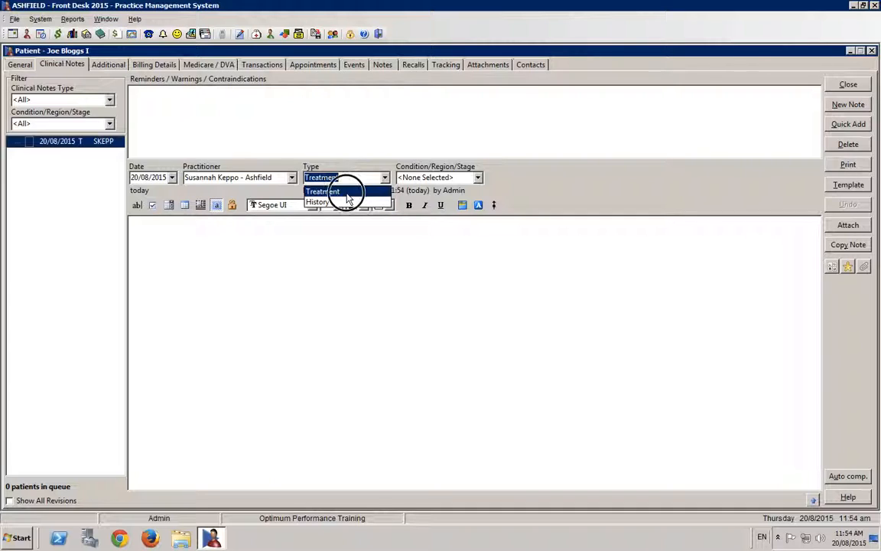
# - Write "Jhscvkgjsdavk" in the note's full-page document editor and save it back to the note
pyautogui.doubleClick(241, 243)
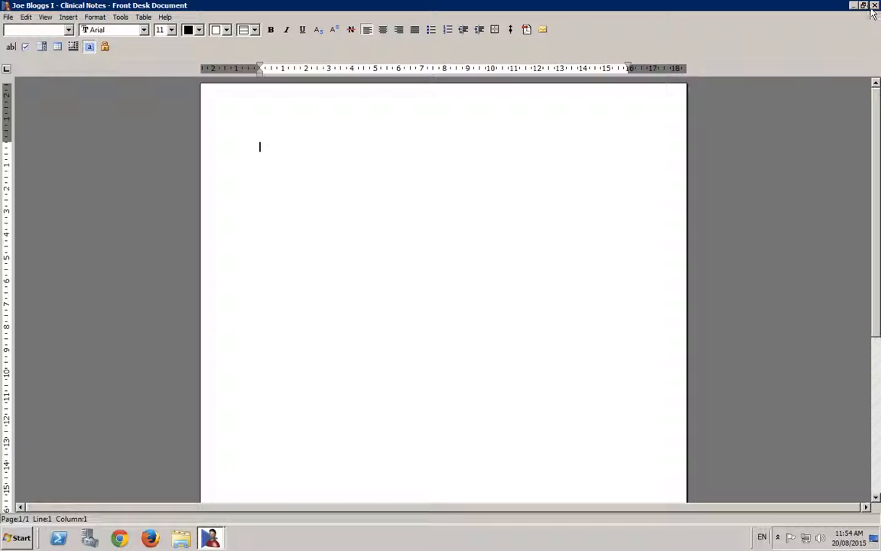
pyautogui.write('Jhscvkgjsdavk')
pyautogui.click(875, 6)
pyautogui.click(397, 297)
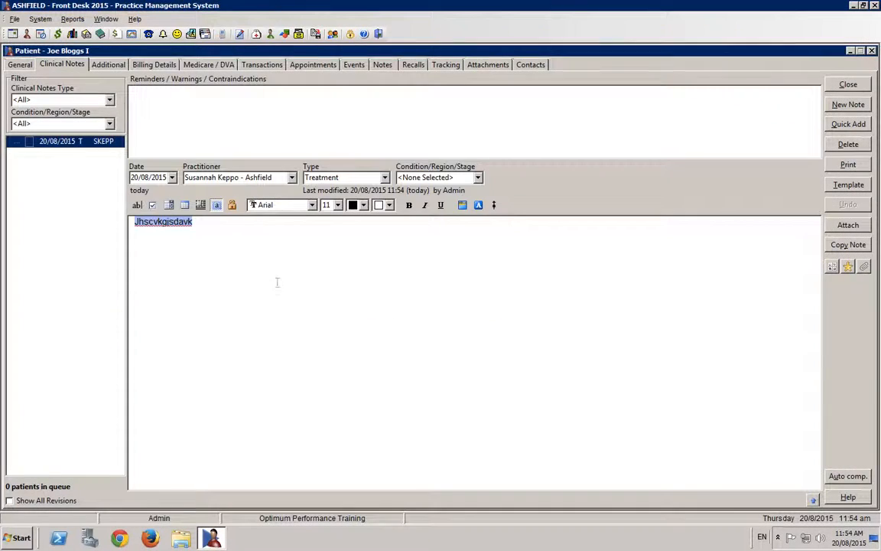
# - Clear all the sample text from the treatment note's body
pyautogui.click(237, 273)
pyautogui.press('BackSpace')
pyautogui.press('BackSpace')
pyautogui.press('BackSpace')
pyautogui.press('BackSpace')
pyautogui.press('BackSpace')
pyautogui.press('BackSpace')
pyautogui.press('BackSpace')
pyautogui.press('BackSpace')
pyautogui.press('BackSpace')
pyautogui.press('BackSpace')
pyautogui.press('BackSpace')
pyautogui.press('BackSpace')
pyautogui.press('BackSpace')
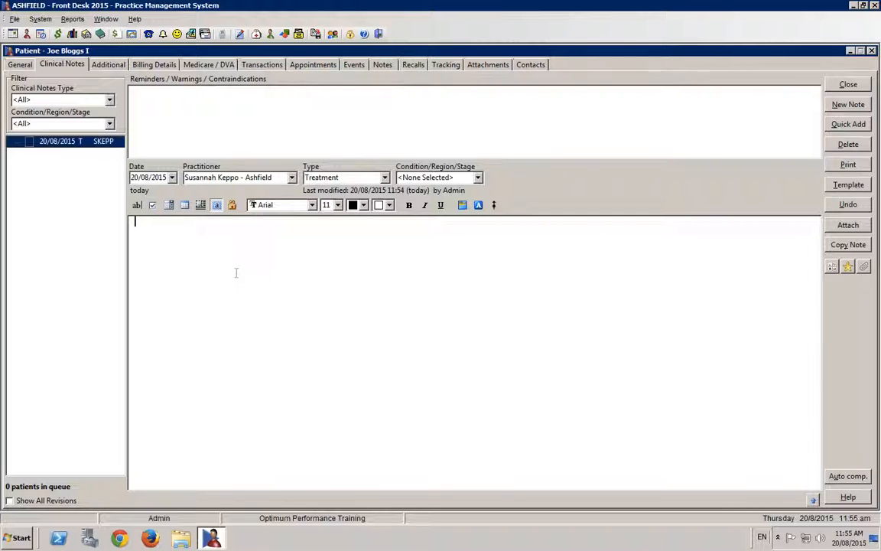
pyautogui.write('you')
pyautogui.press('BackSpace')
pyautogui.press('BackSpace')
pyautogui.press('BackSpace')
# - Enter "Disc bulge at c7" in the patient's Reminders / Warnings / Contraindications, followed by a blank line
pyautogui.click(261, 144)
pyautogui.write('Disc bulge at c7')
pyautogui.press('Return')
pyautogui.press('Return')
# - Add "diabetes" to the warnings, followed by a blank line and separate lines reading "x" and "z"
pyautogui.write('diabetes')
pyautogui.press('Return')
pyautogui.press('Return')
pyautogui.write('x')
pyautogui.press('Return')
pyautogui.write('z')
pyautogui.press('Return')
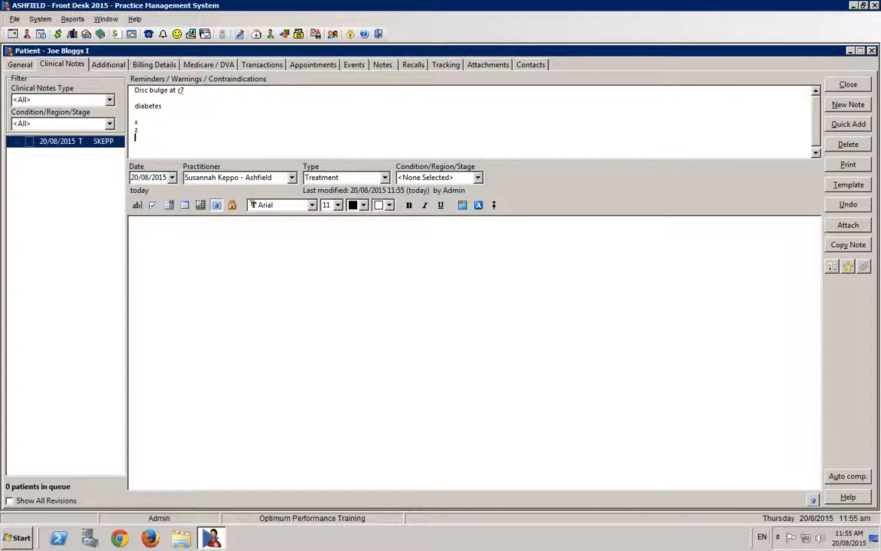
# - Add two more Treatment notes, the first reading "sdfqsdf" and the second reading "S as"
pyautogui.click(843, 112)
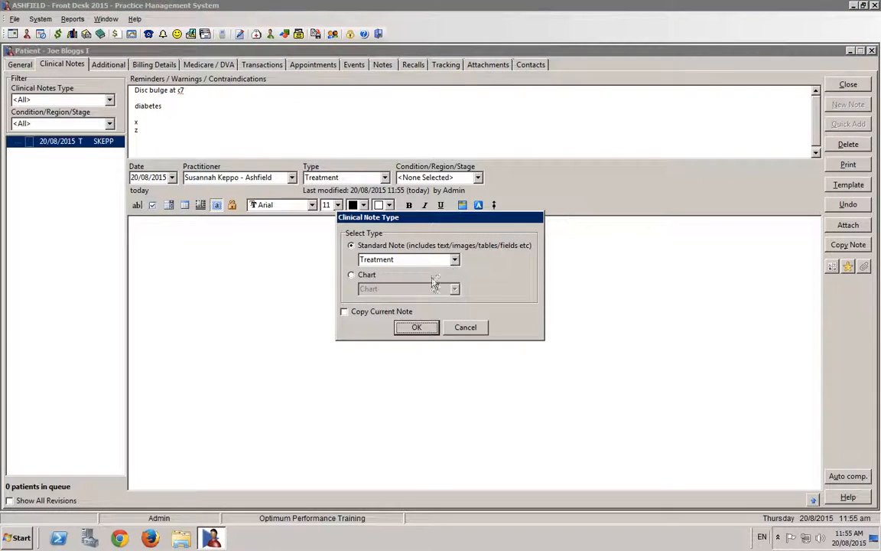
pyautogui.click(417, 327)
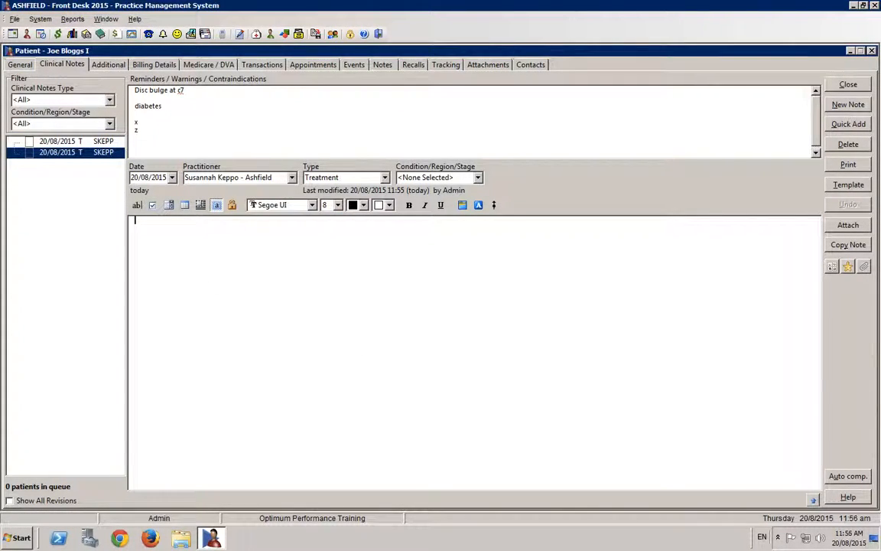
pyautogui.write('sdfqsdf')
pyautogui.click(842, 111)
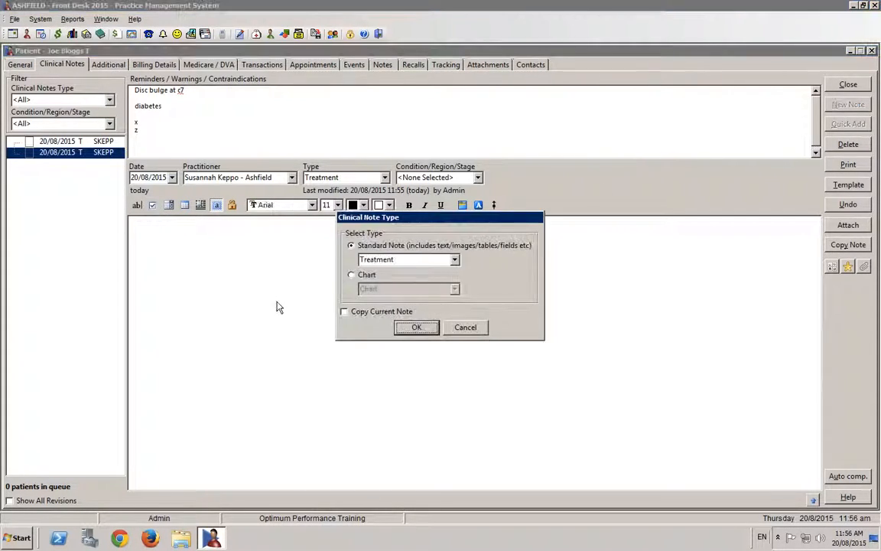
pyautogui.click(413, 329)
pyautogui.write('S as')
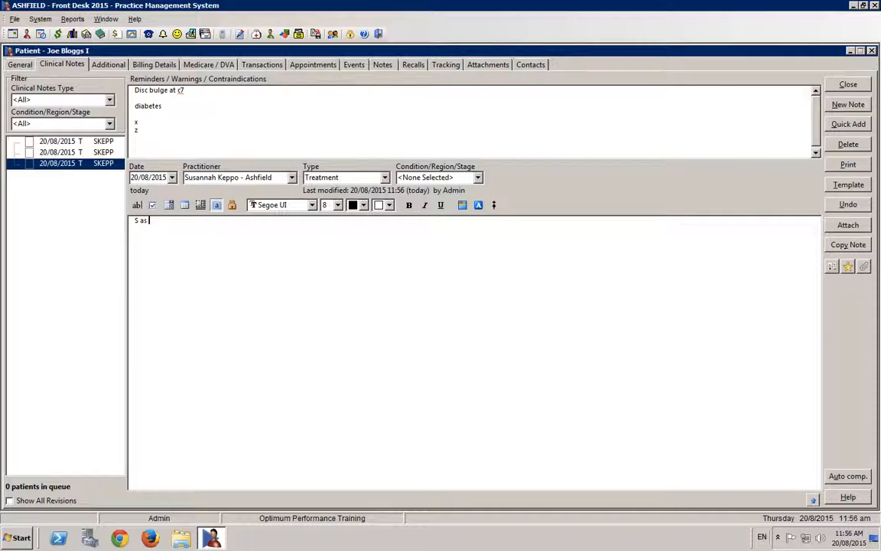
# - View each of the three treatment notes in turn to compare the warnings shown with them
pyautogui.click(73, 141)
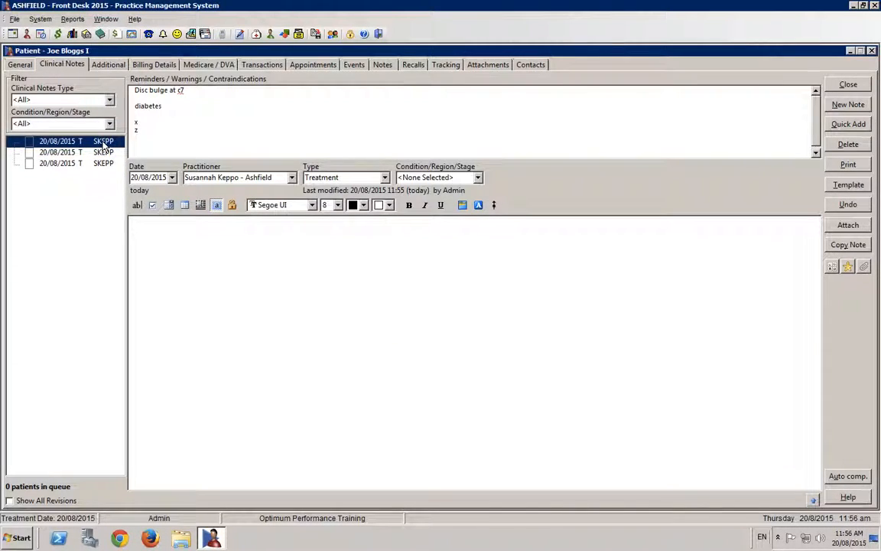
pyautogui.click(202, 238)
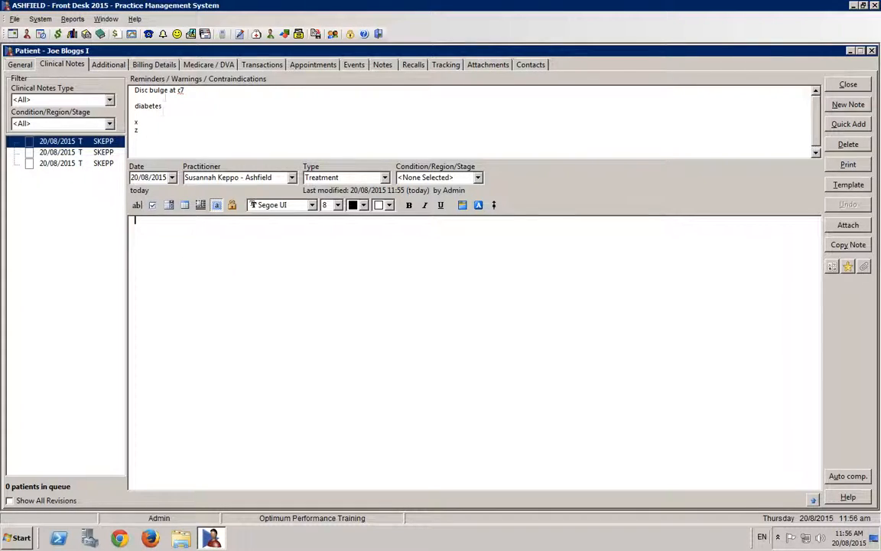
pyautogui.click(98, 152)
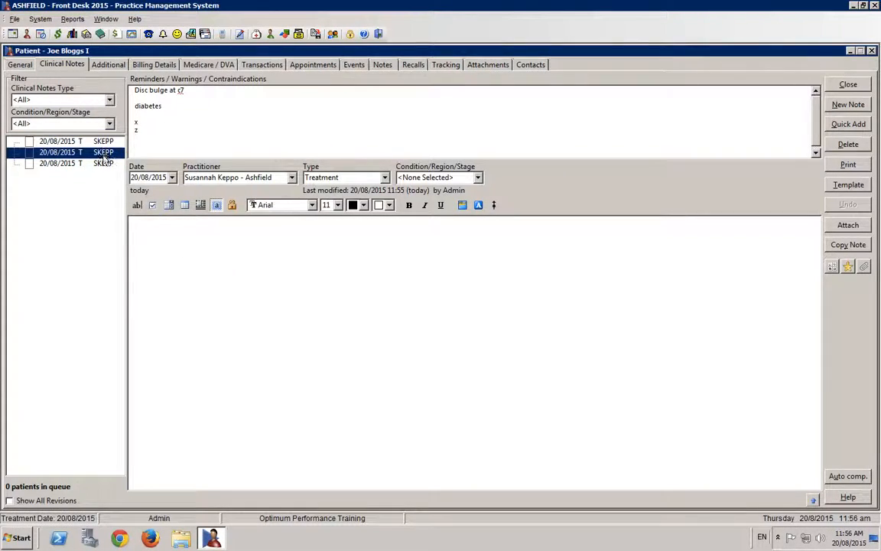
pyautogui.click(104, 165)
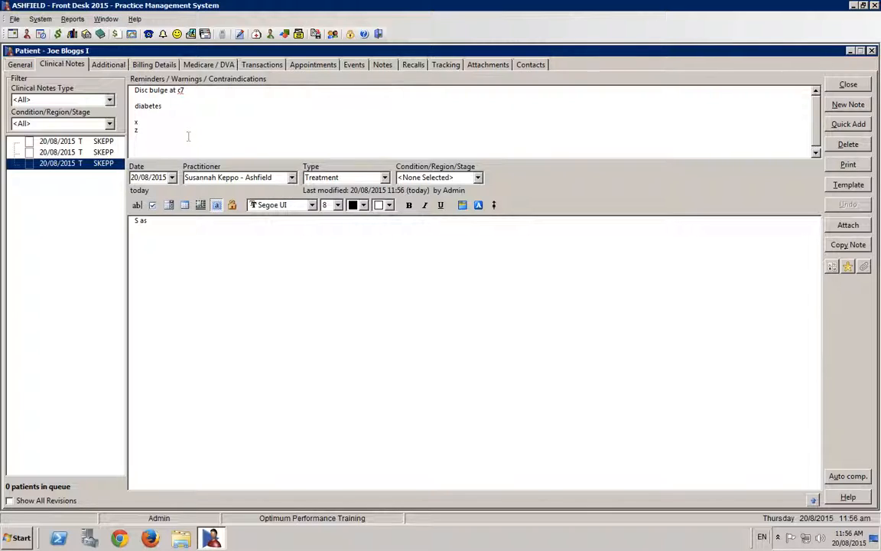
# - Append "(referral was made for this)" to the disc bulge line in the warnings
pyautogui.moveTo(121, 87); pyautogui.dragTo(247, 141)
pyautogui.click(201, 95)
pyautogui.click(217, 93)
pyautogui.write('(referral was made for thi')
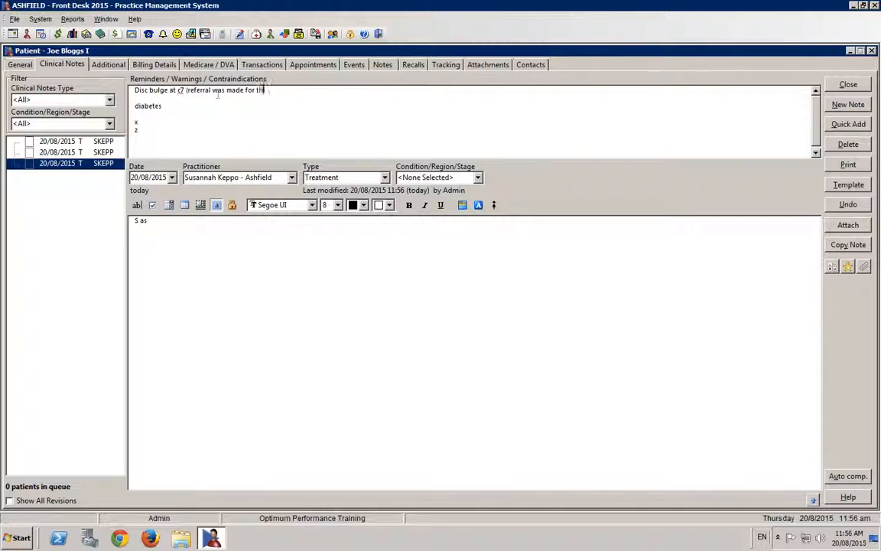
pyautogui.write('s )')
# - Insert the line "Other health history" directly above "diabetes" in the warnings
pyautogui.click(157, 100)
pyautogui.press('Return')
pyautogui.write('O')
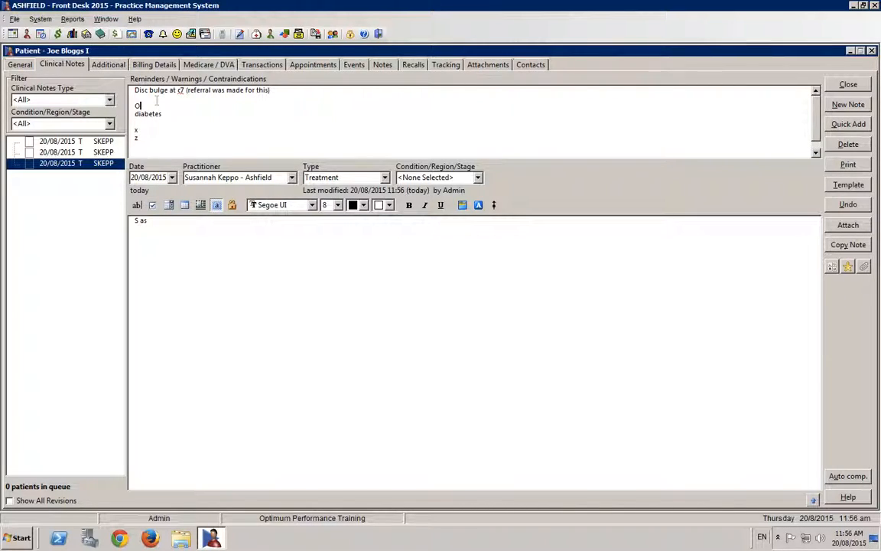
pyautogui.write('ther health history')
pyautogui.click(212, 111)
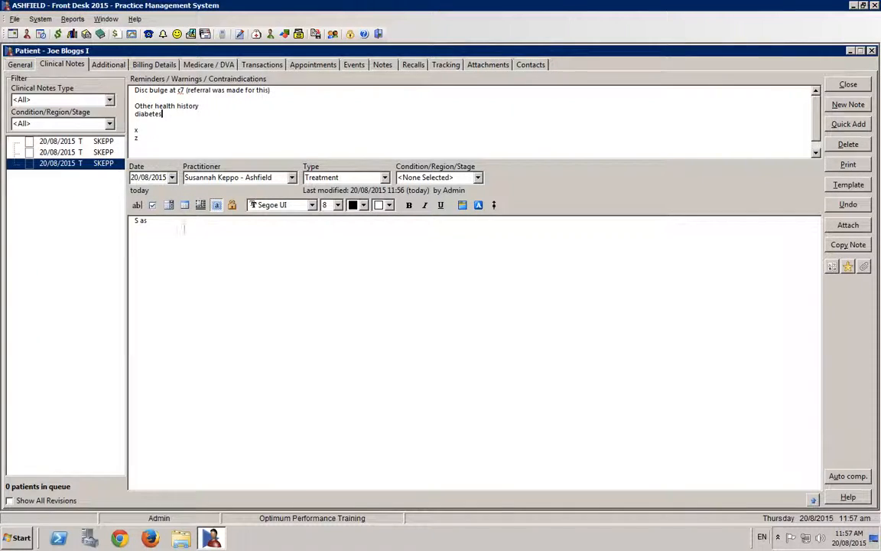
# - Delete the two most recent Treatment notes, "S as" and "sdfqsdf", from the patient's clinical notes
pyautogui.click(849, 144)
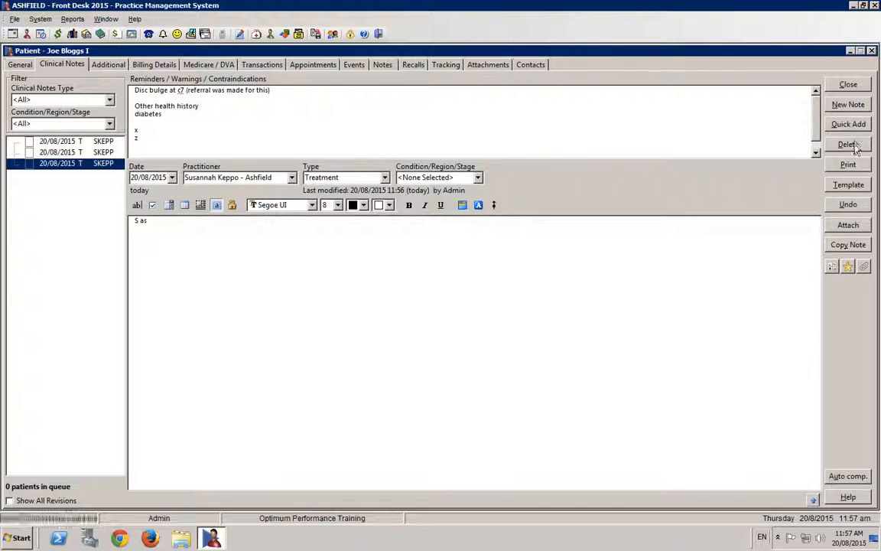
pyautogui.click(418, 306)
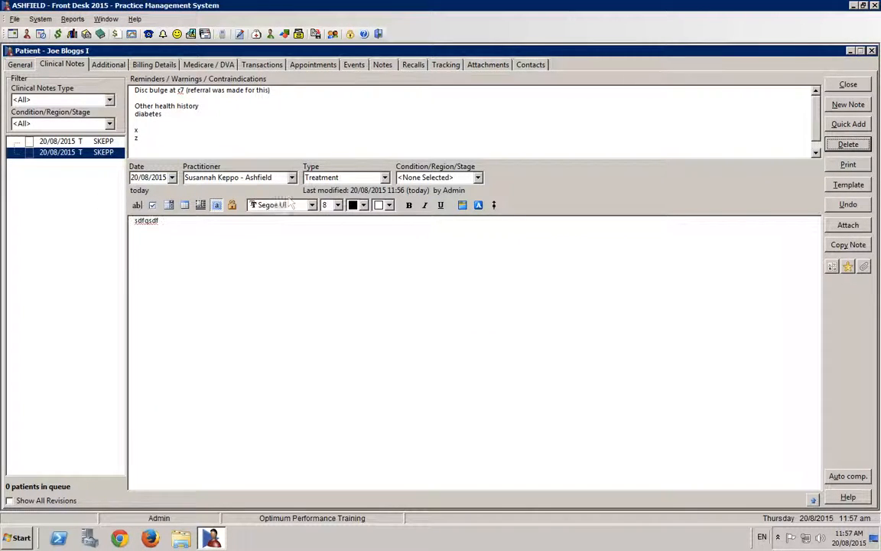
pyautogui.click(849, 144)
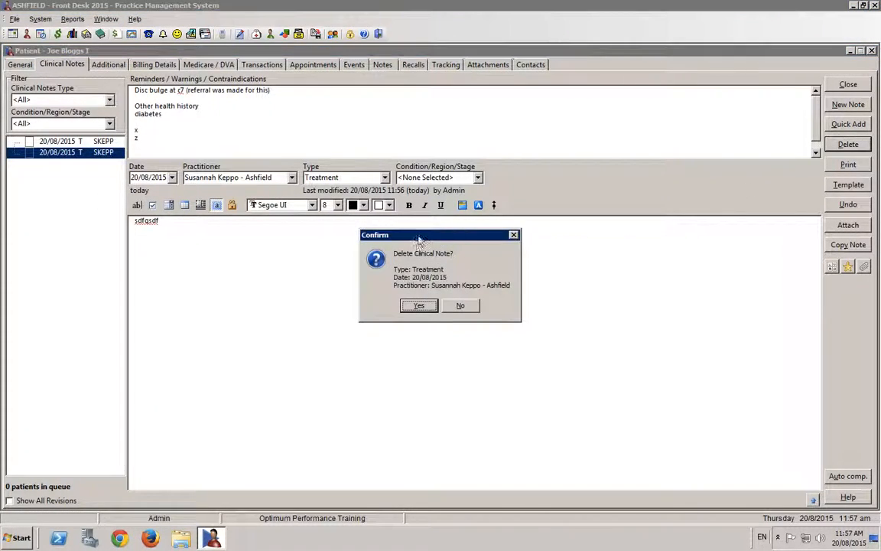
pyautogui.click(418, 306)
pyautogui.click(418, 306)
# - Apply the "PRIVATE - Session Template" clinical notes template to the remaining empty Treatment note
pyautogui.click(76, 140)
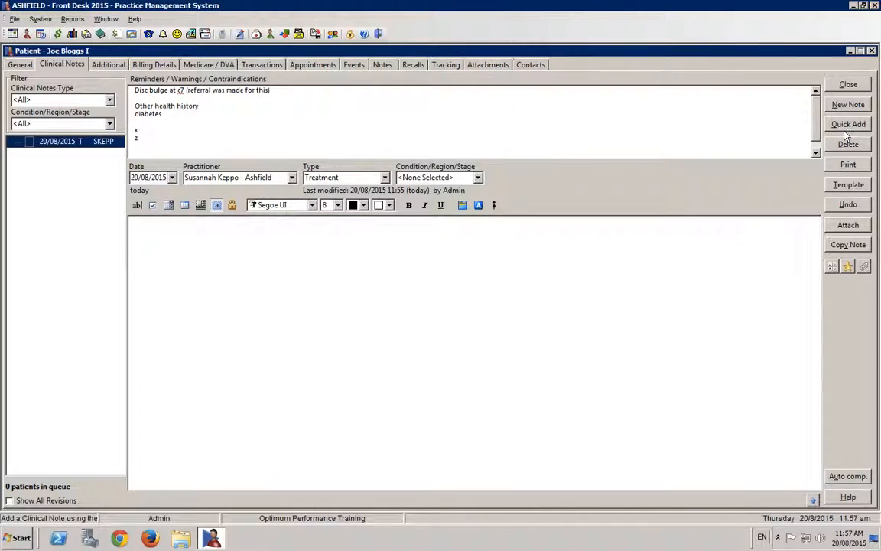
pyautogui.click(845, 188)
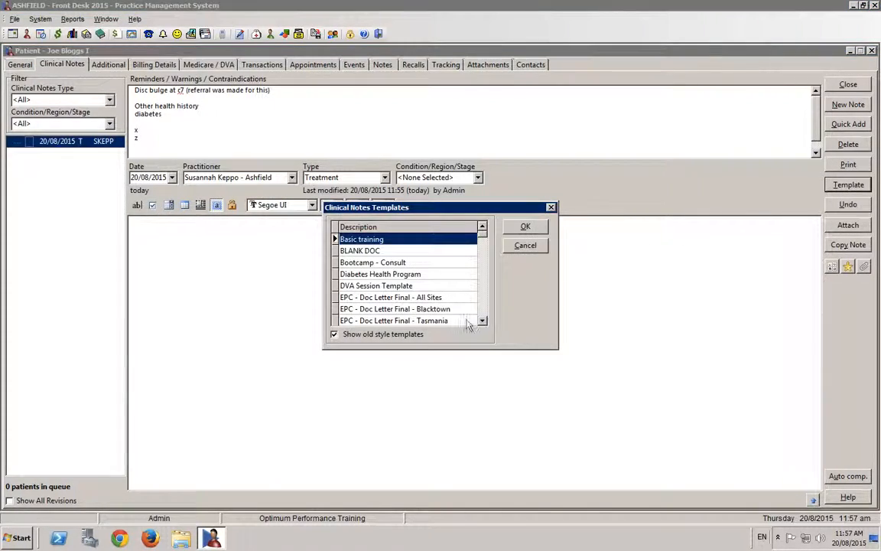
pyautogui.click(483, 320)
pyautogui.click(482, 321)
pyautogui.moveTo(483, 321); pyautogui.dragTo(483, 322)
pyautogui.click(482, 322)
pyautogui.click(483, 322)
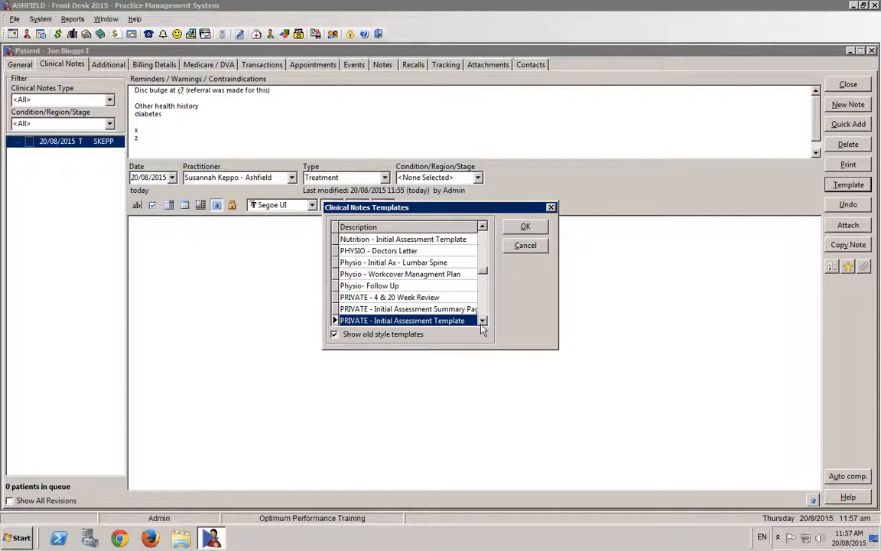
pyautogui.click(482, 322)
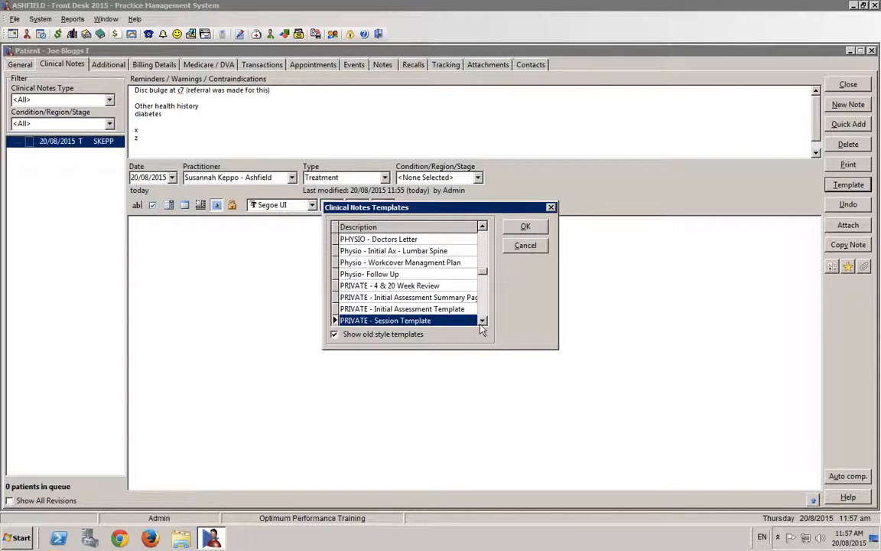
pyautogui.doubleClick(385, 320)
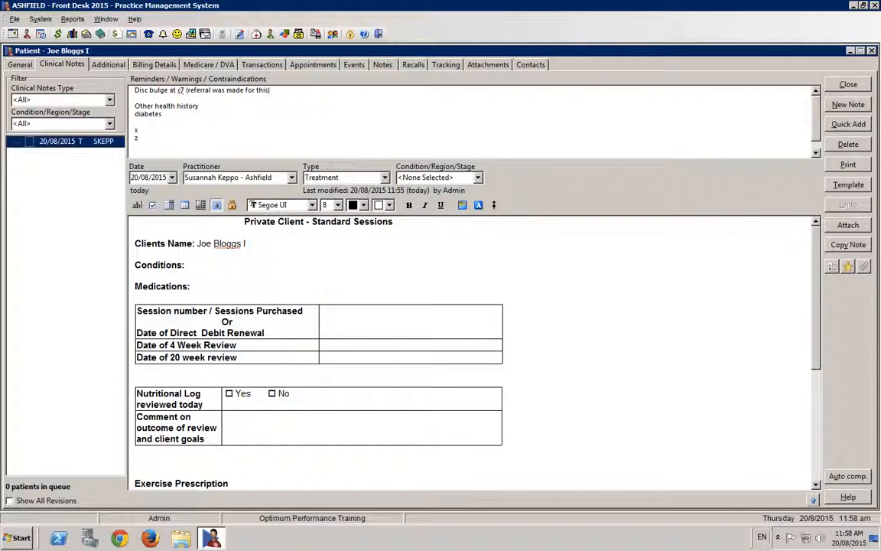
# - Look through the session template down to the Exercise Prescription section and open the note in the full-page document editor
pyautogui.scroll(-3, 323, 276)
pyautogui.scroll(-3, 324, 277)
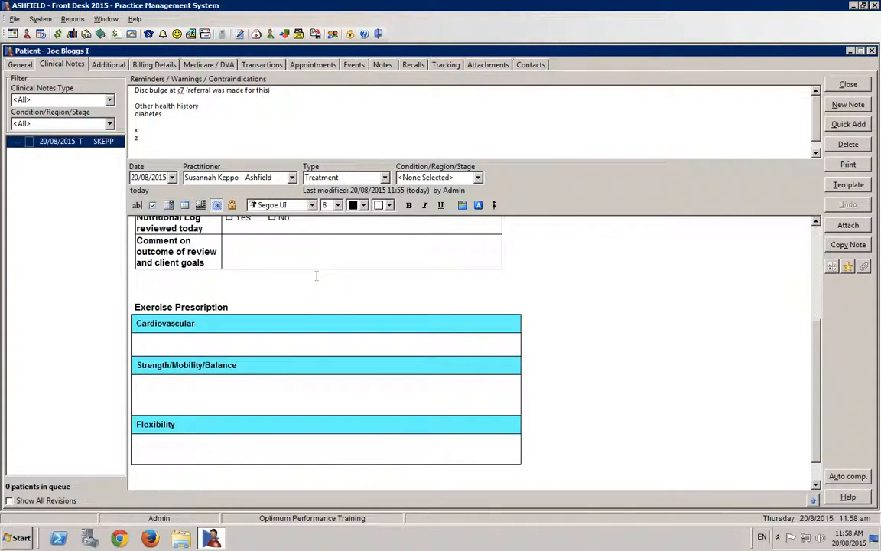
pyautogui.scroll(-3, 287, 248)
pyautogui.doubleClick(682, 246)
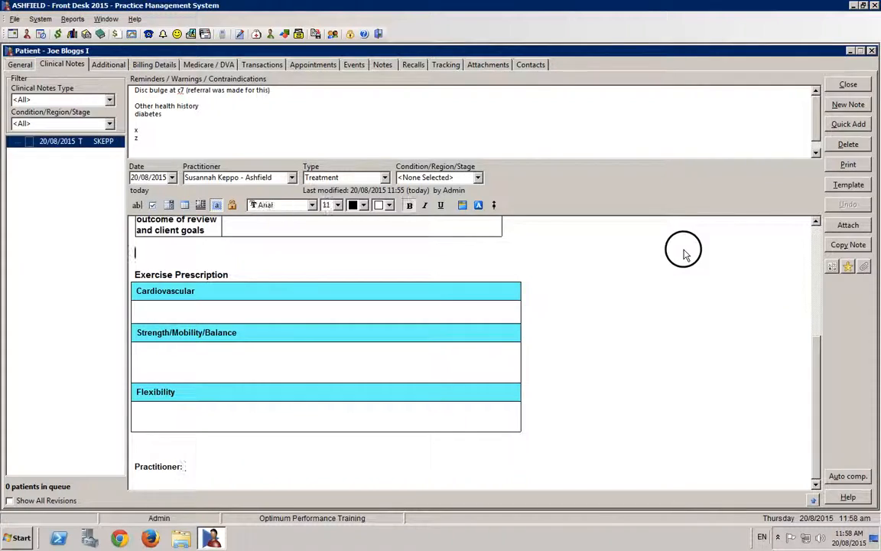
# - Enter "10 minutes rower" under Cardiovascular in the Exercise Prescription table
pyautogui.scroll(-5, 362, 249)
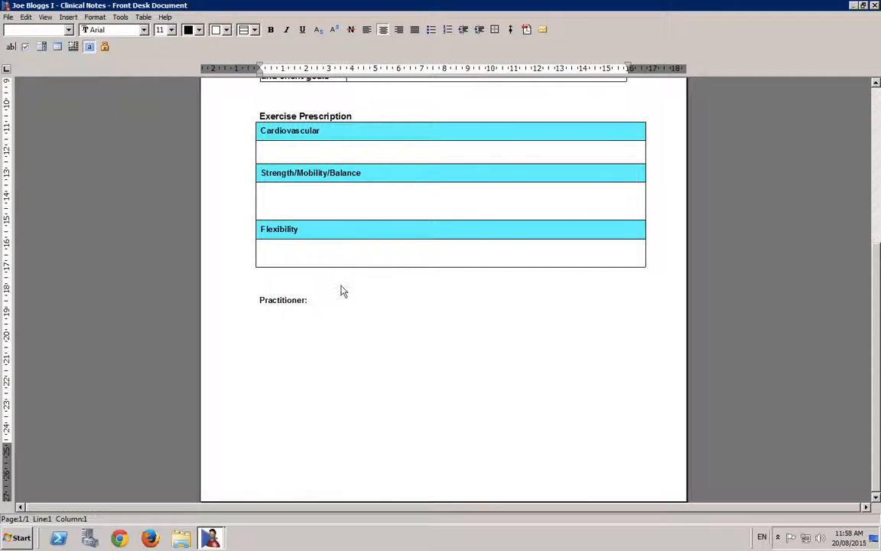
pyautogui.click(271, 153)
pyautogui.write('10 minutes roe')
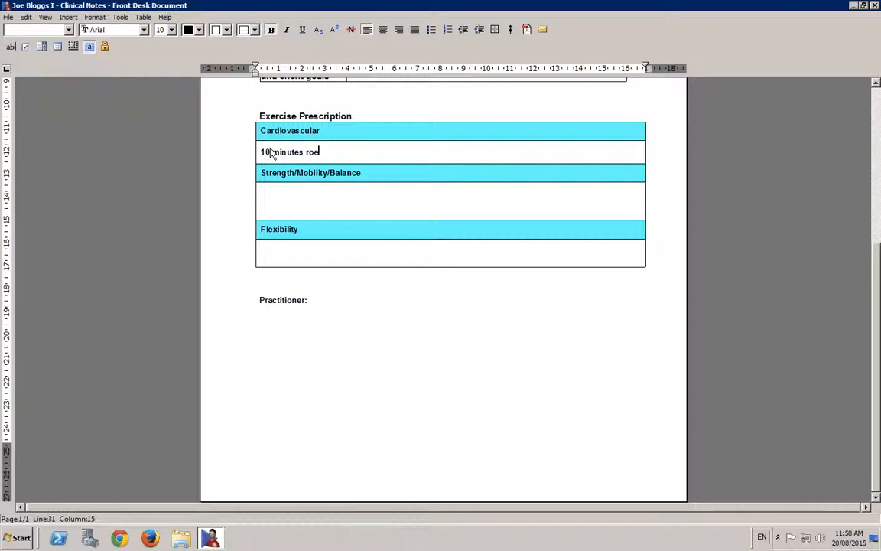
pyautogui.press('BackSpace')
pyautogui.write('wer')
# - Enter "Setaed row - 10kg 2 sets" as the first line under Strength/Mobility/Balance
pyautogui.click(278, 196)
pyautogui.write('Setaed row')
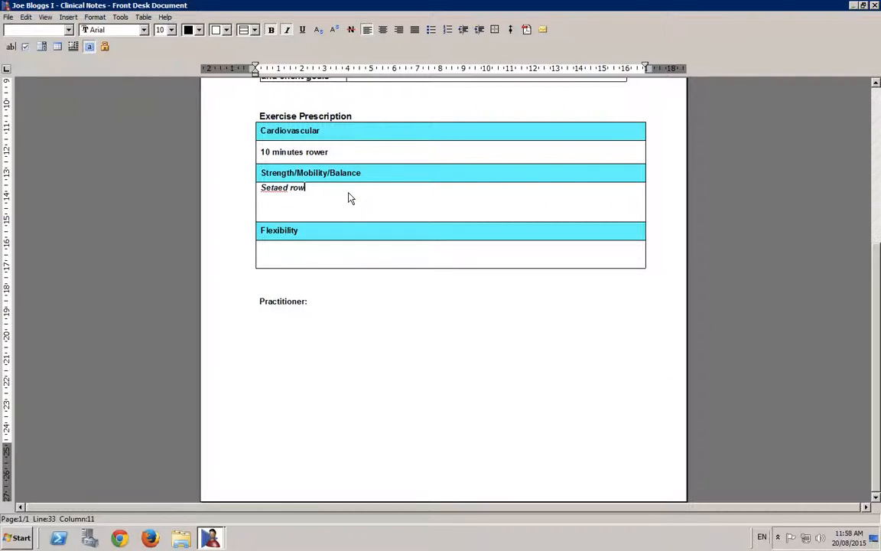
pyautogui.write('  - 10kg 2 sets')
pyautogui.press('Return')
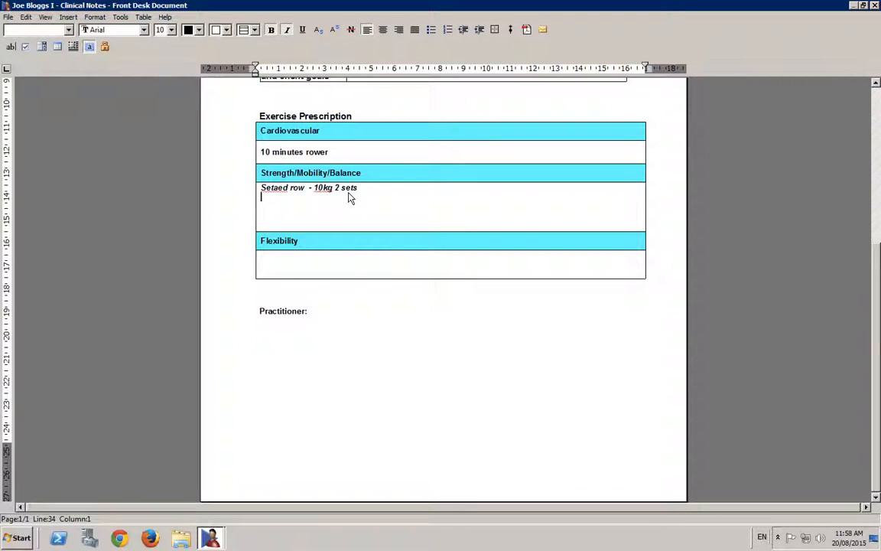
# - Add "Bosu squat - 2 sets of 20" as the second line under Strength/Mobility/Balance
pyautogui.write('Bosu squat  - 2 set')
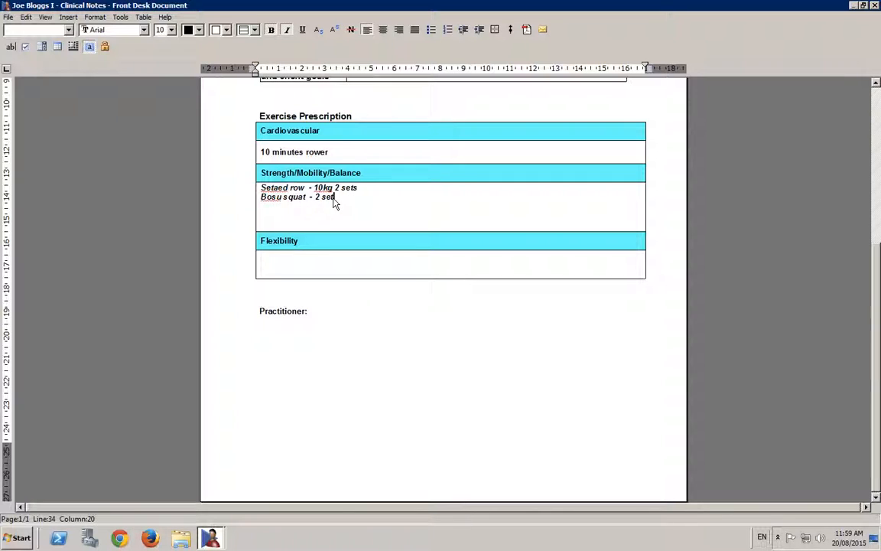
pyautogui.write('s of 20')
# - Enter "Hmastring stretch" and "Piriformus release" on two lines under Flexibility
pyautogui.click(284, 257)
pyautogui.write('Hmast')
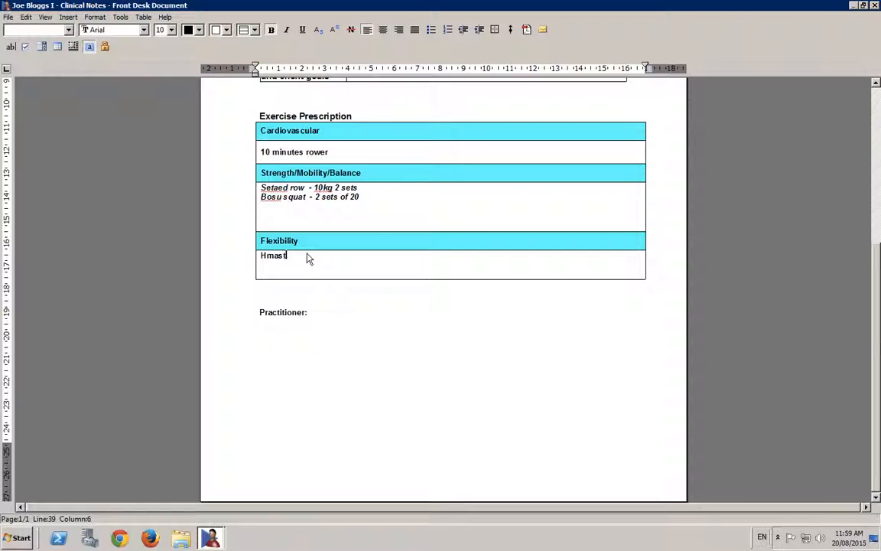
pyautogui.write('ring stretc')
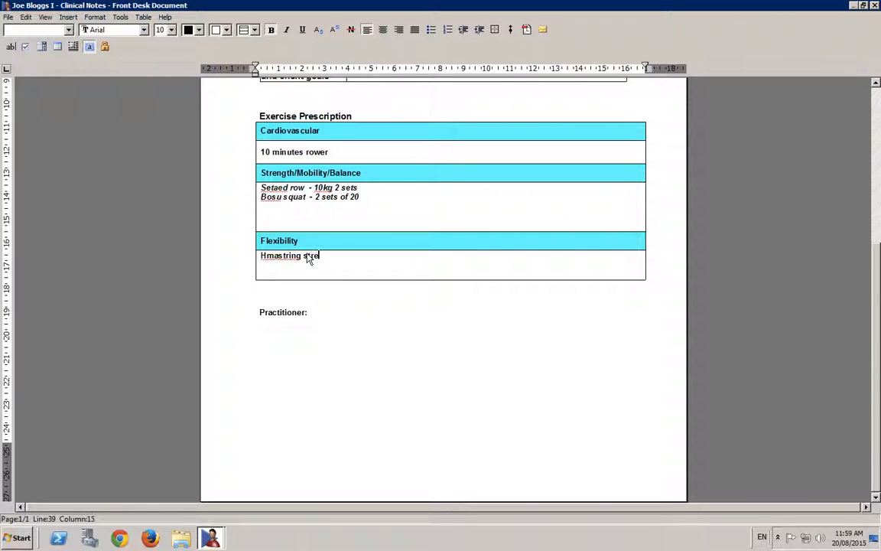
pyautogui.press('BackSpace')
pyautogui.press('BackSpace')
pyautogui.write('tch')
pyautogui.press('Return')
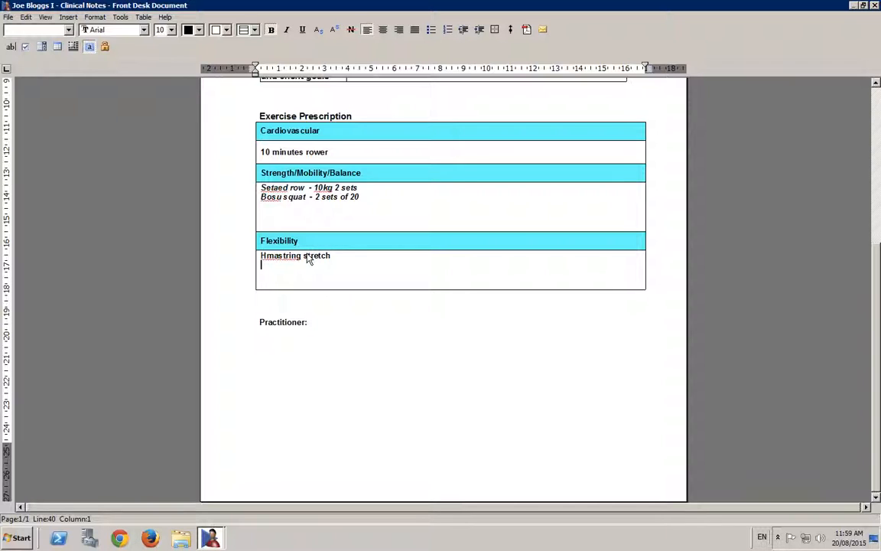
pyautogui.write('Piriformus release')
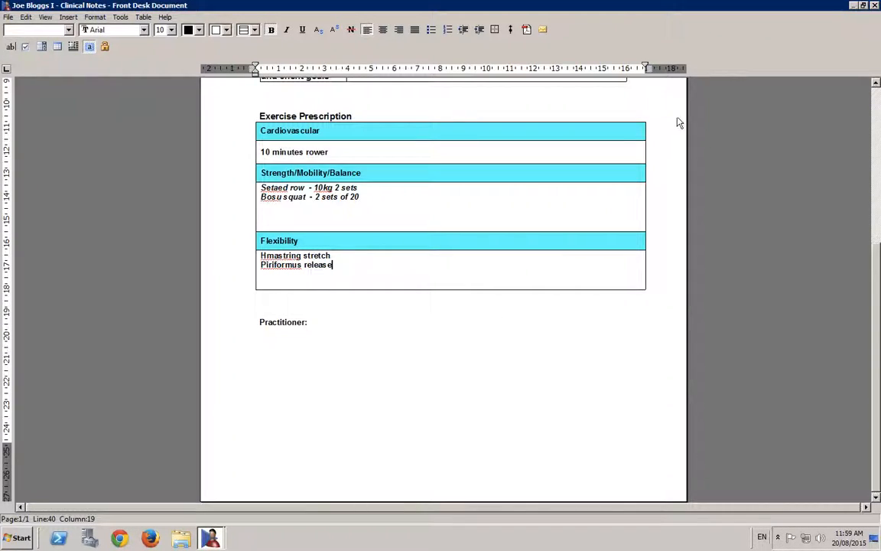
# - Close the document editor, keeping the changes, and review the Exercise Prescription entries in the patient's clinical note
pyautogui.click(875, 5)
pyautogui.click(397, 240)
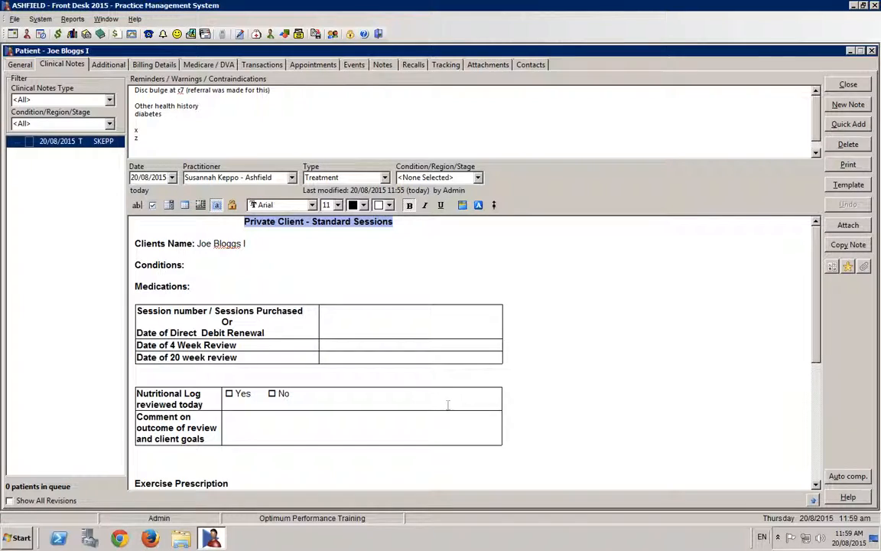
pyautogui.click(508, 399)
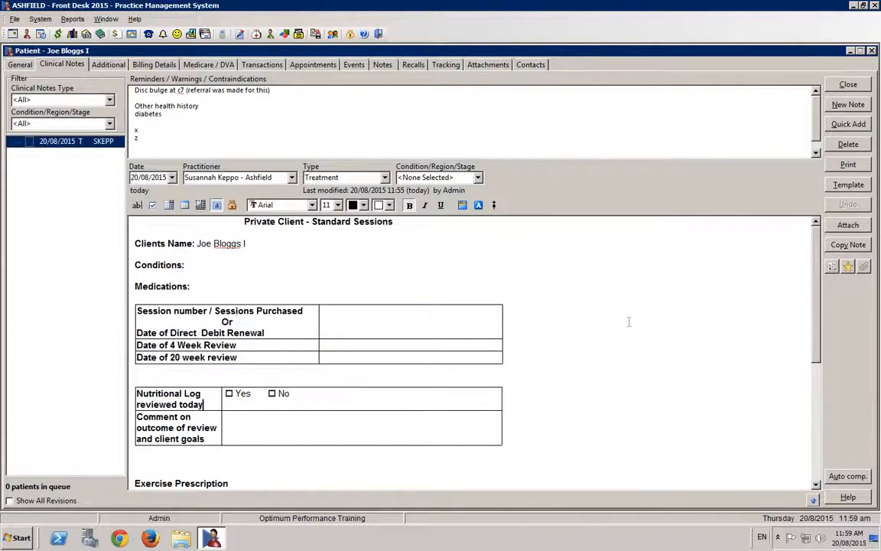
pyautogui.scroll(-5, 629, 319)
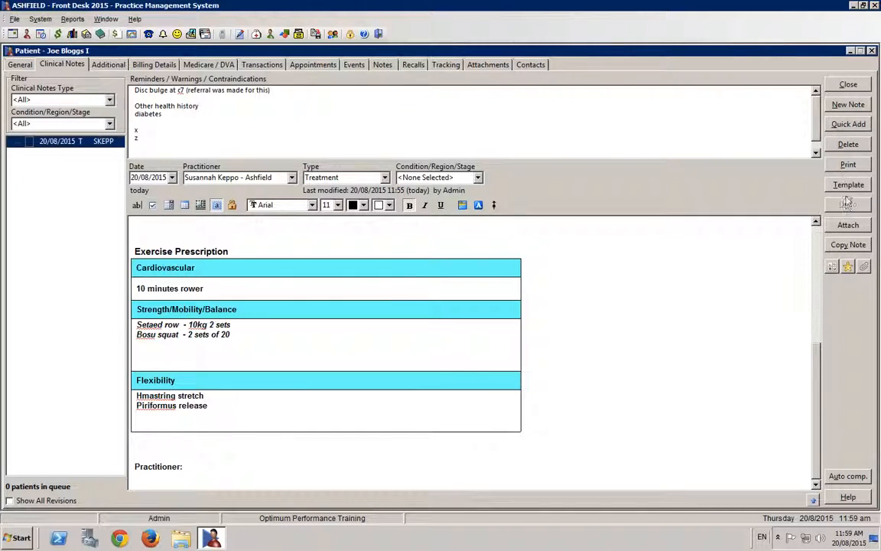
# - Create a new standard Treatment note as a copy of the current note and compare it with the original
pyautogui.click(848, 105)
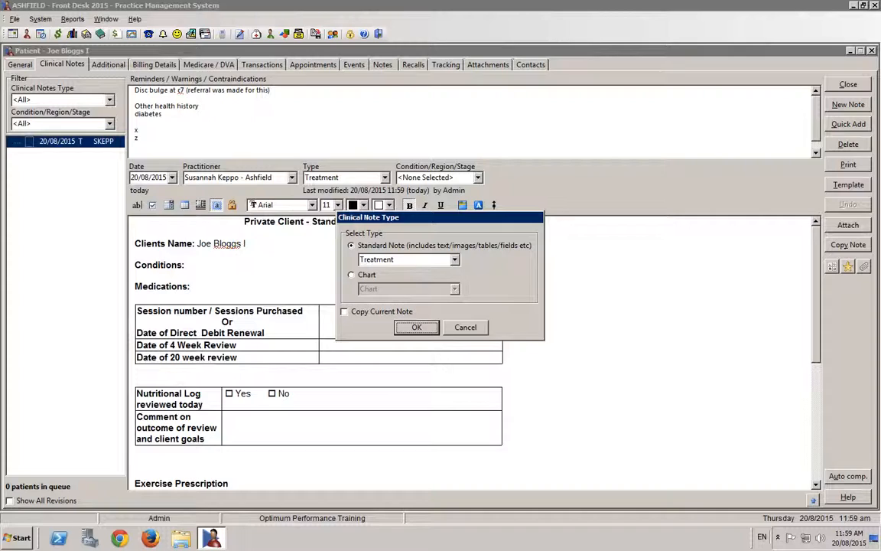
pyautogui.click(359, 315)
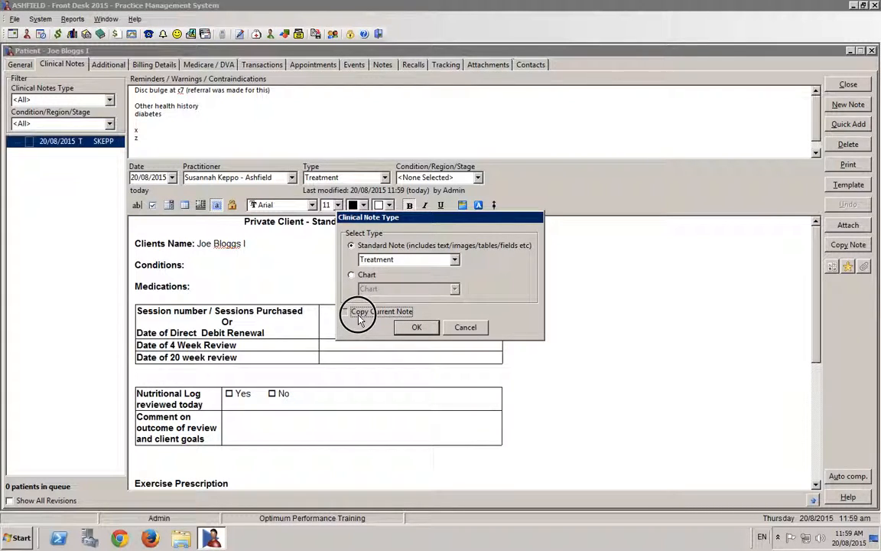
pyautogui.click(405, 332)
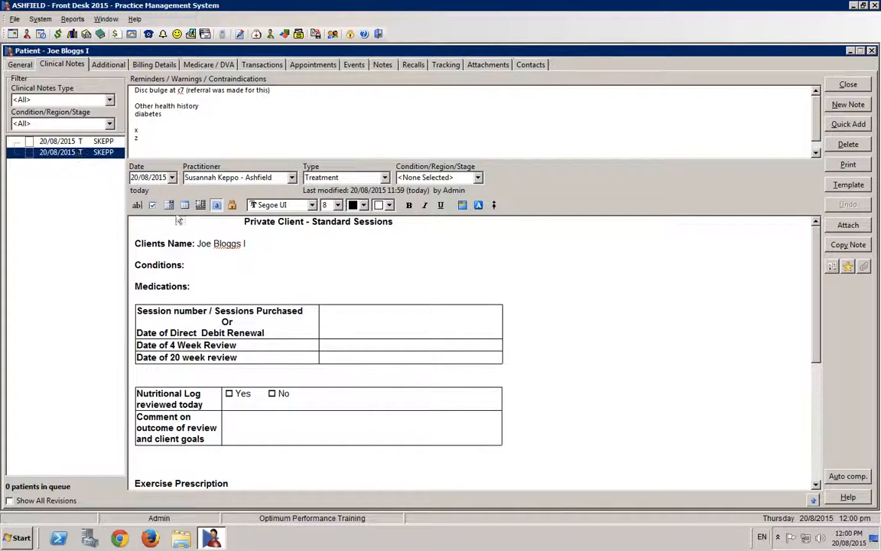
pyautogui.click(94, 141)
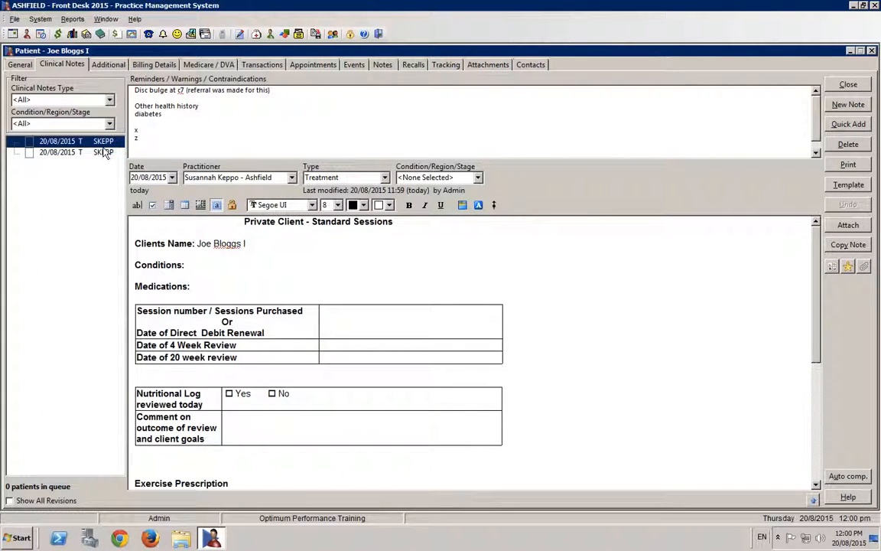
pyautogui.click(103, 153)
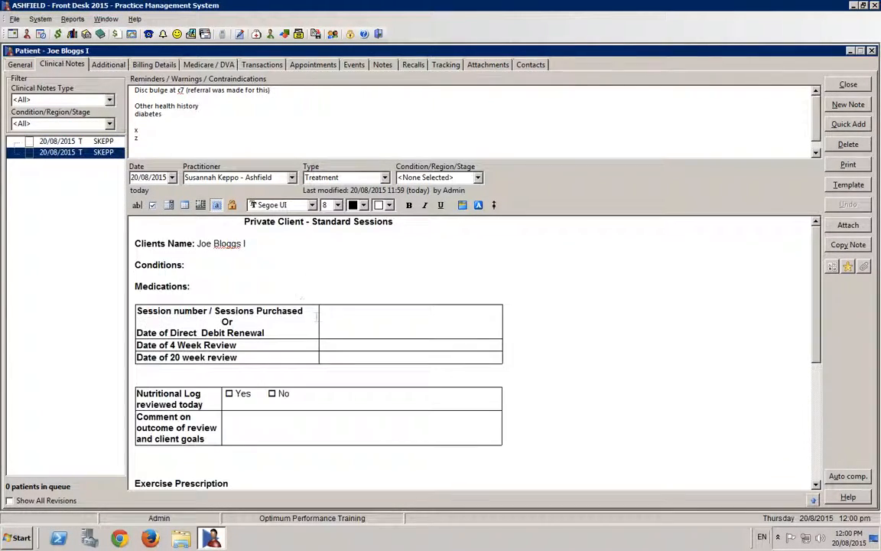
# - In the copied note, add "Hip flexor stretc" under Flexibility and set the row exercise's weight to 12kg
pyautogui.click(542, 328)
pyautogui.scroll(-5, 543, 330)
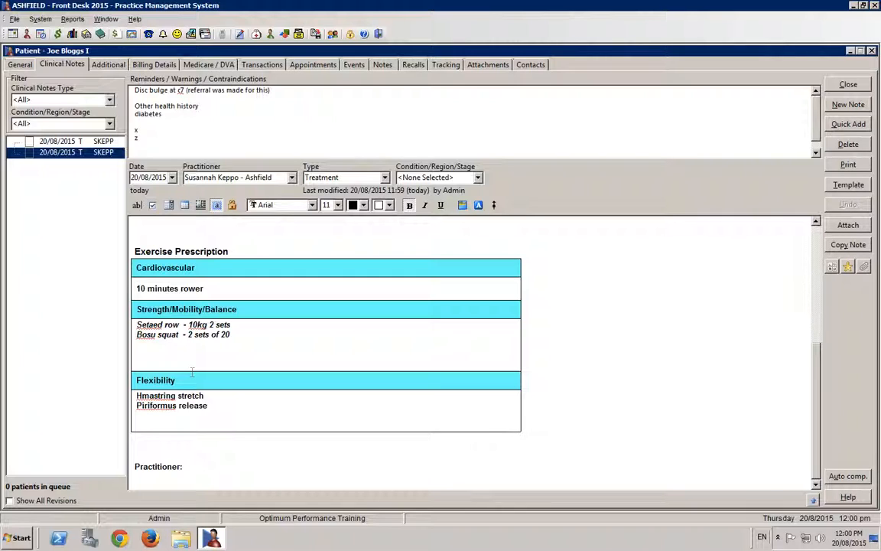
pyautogui.click(239, 407)
pyautogui.press('Return')
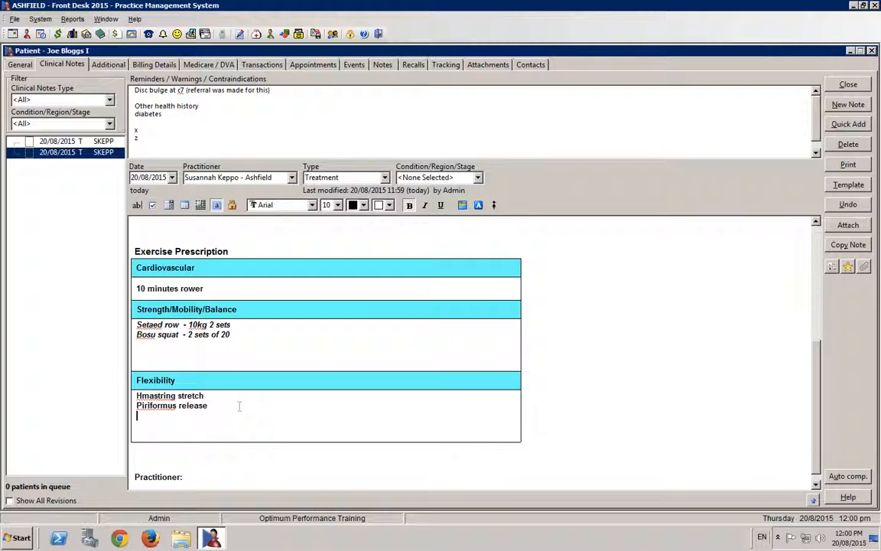
pyautogui.write('Hip flexor stretc')
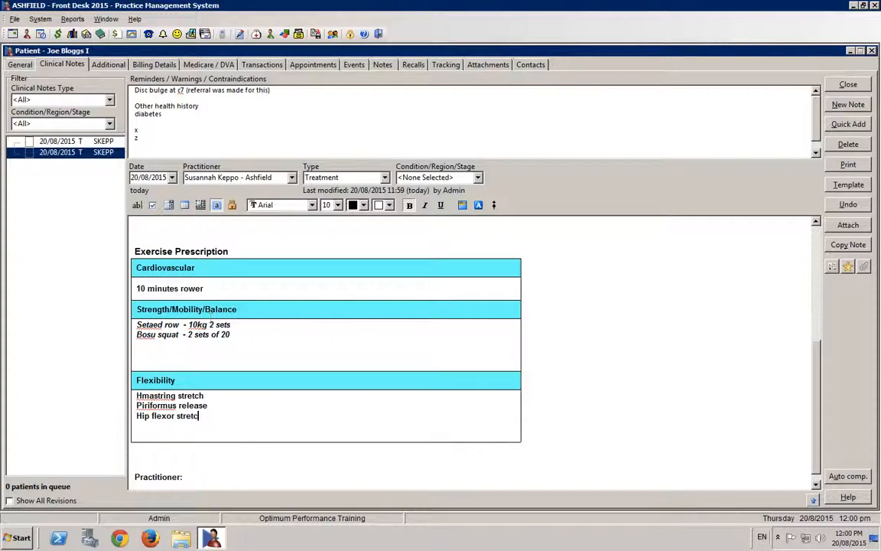
# - Add the line "treadmill" below "10 minutes rower" under Cardiovascular and look over the updated note
pyautogui.click(215, 289)
pyautogui.press('Return')
pyautogui.write('treadmill')
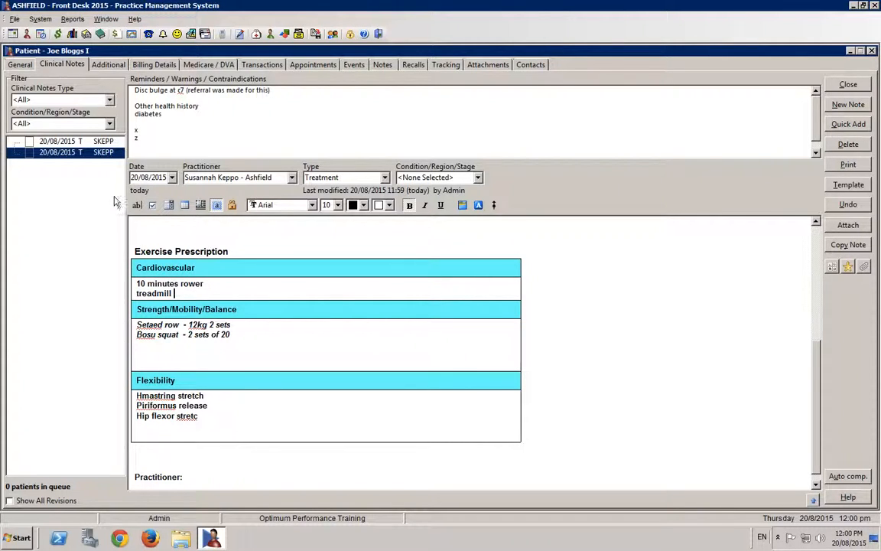
pyautogui.scroll(1, 218, 287)
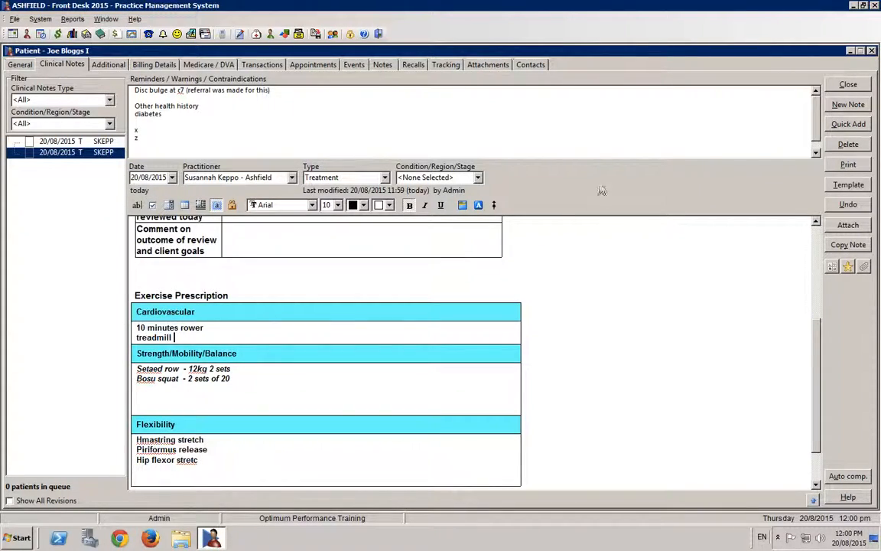
pyautogui.scroll(-1, 426, 322)
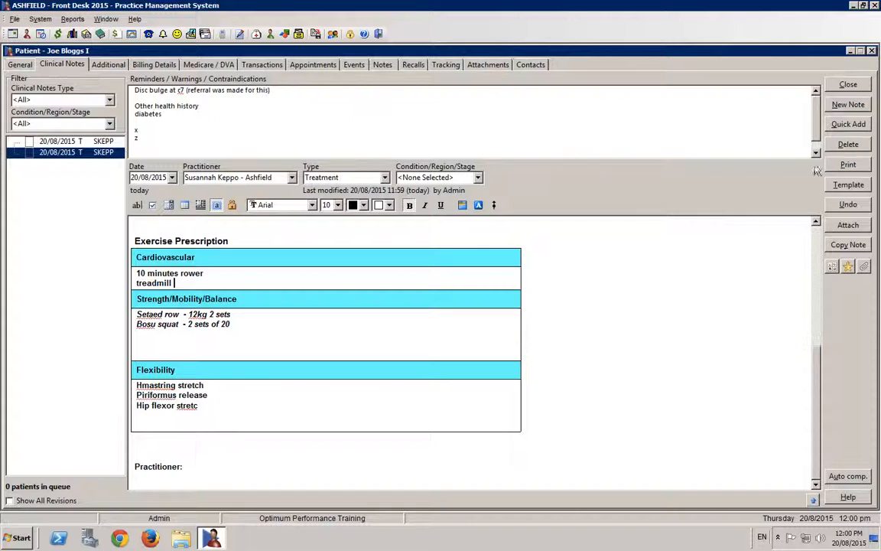
# - Create another standard Treatment note that copies the updated session note
pyautogui.click(847, 106)
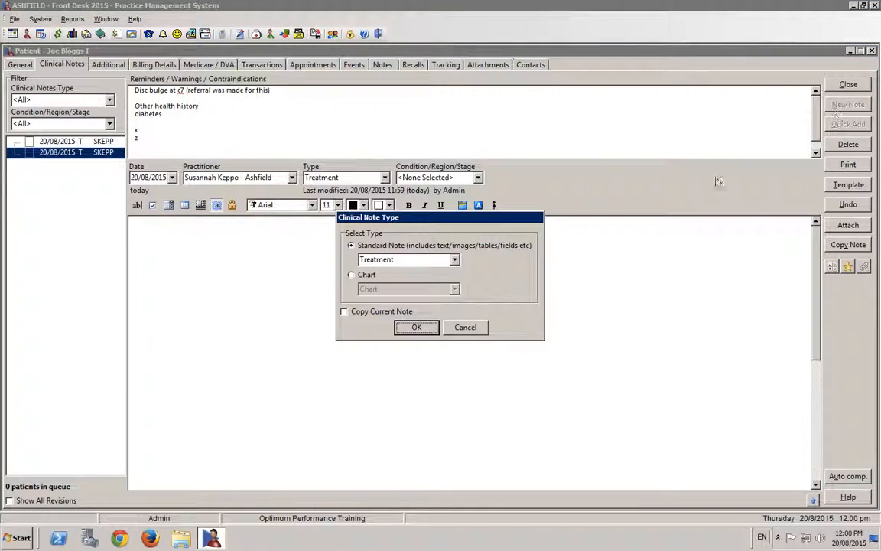
pyautogui.click(359, 311)
pyautogui.click(416, 327)
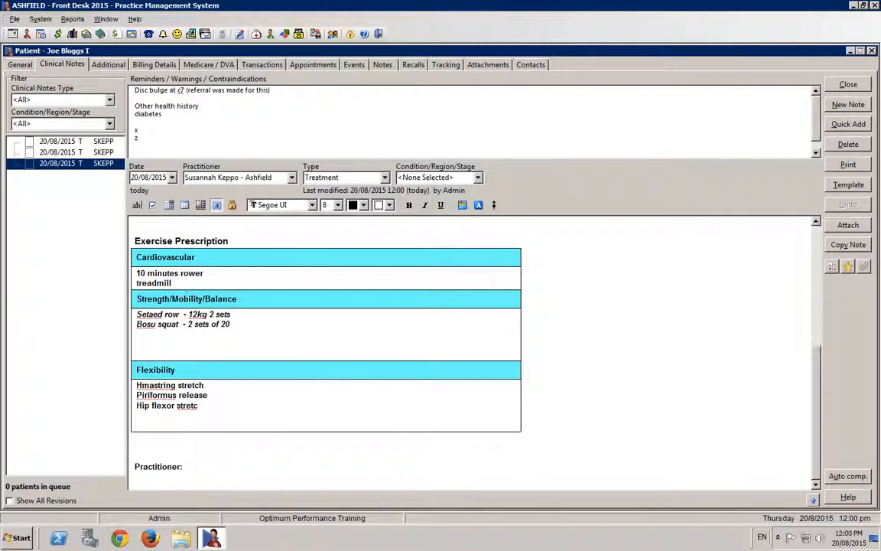
# - In the new copied note, set the rower time to 15 minutes and add the line "x" under Strength/Mobility/Balance
pyautogui.click(140, 274)
pyautogui.press('Delete')
pyautogui.write('5')
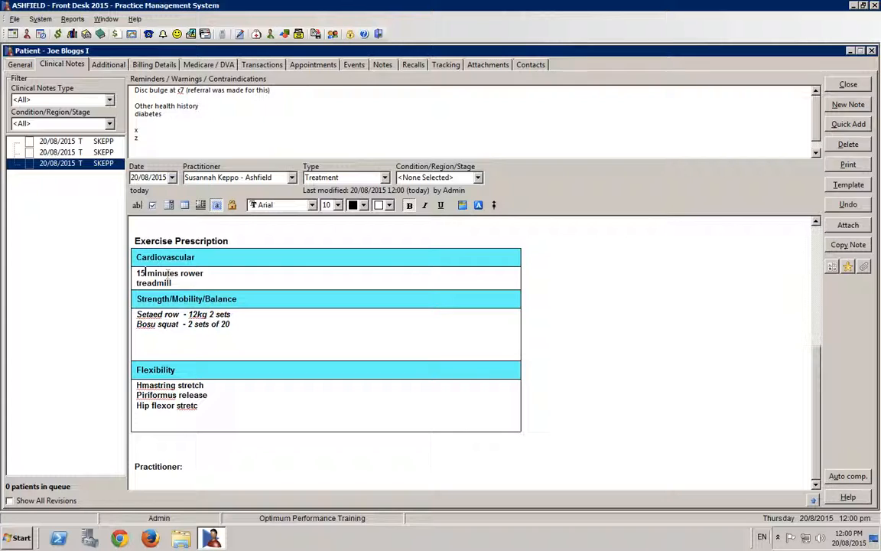
pyautogui.click(248, 323)
pyautogui.press('Return')
pyautogui.write('x')
# - Add the line "y" under Flexibility and append "(stopped at this stage)" to the hamstring stretch, then compare the note with the preceding one
pyautogui.click(208, 417)
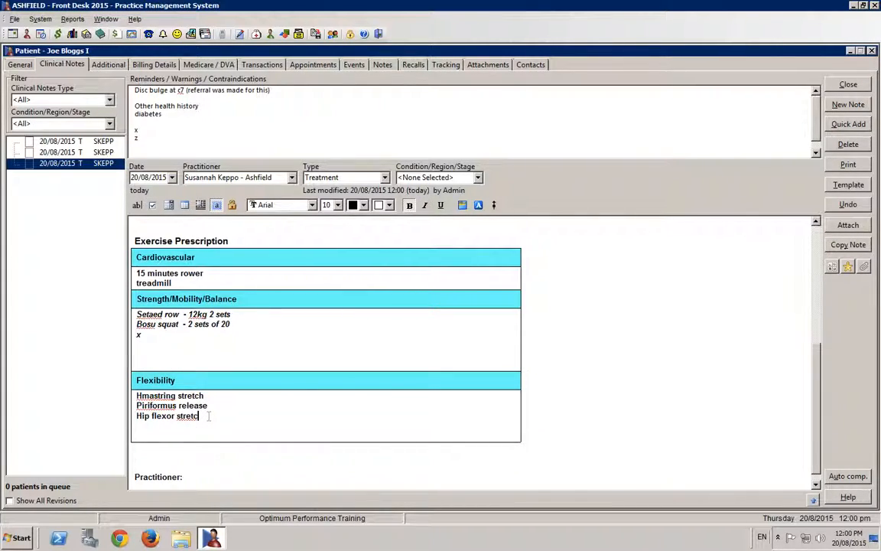
pyautogui.press('Return')
pyautogui.write('y')
pyautogui.click(217, 396)
pyautogui.write('(')
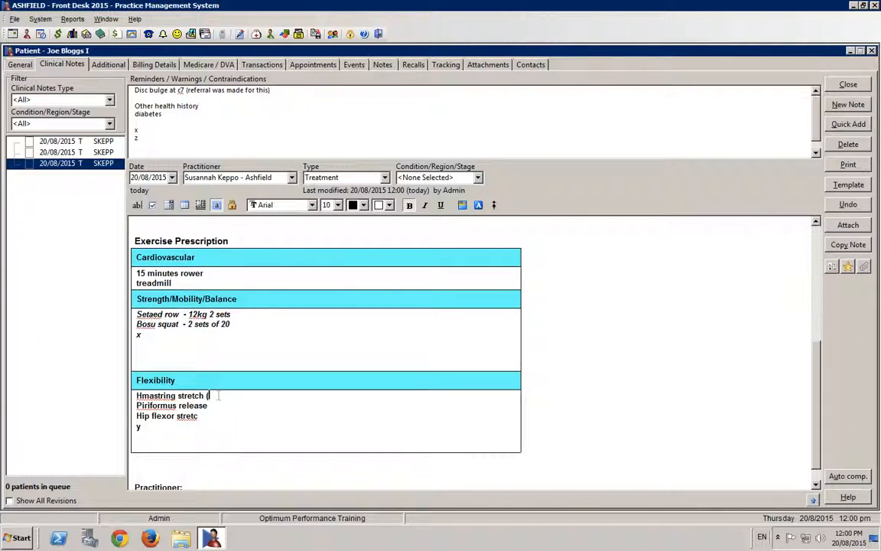
pyautogui.write('stopped at this ')
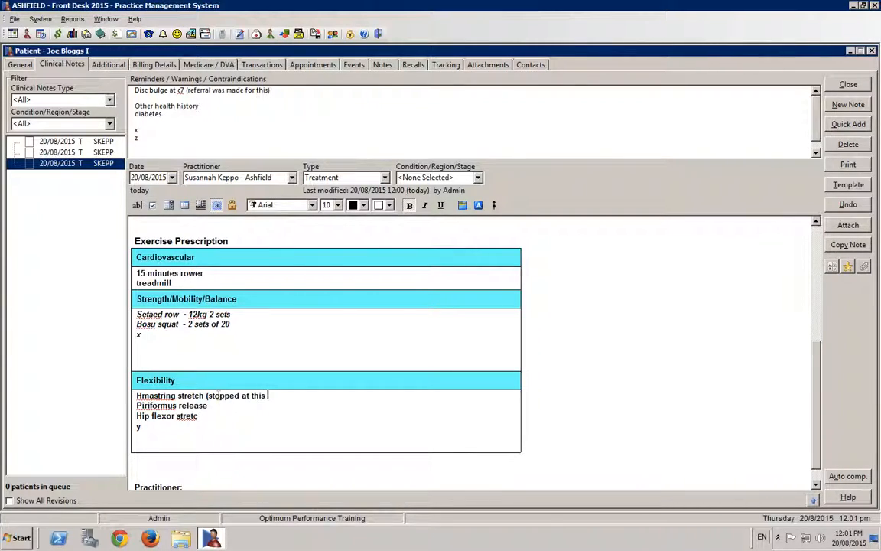
pyautogui.write('stage)')
pyautogui.click(79, 153)
pyautogui.click(80, 163)
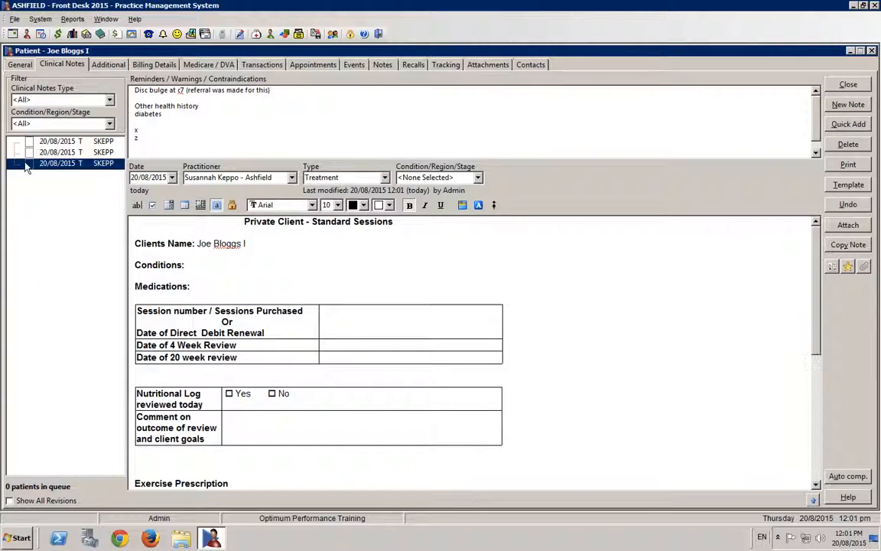
# - Create a blank standard note of type History without copying the current note
pyautogui.click(848, 104)
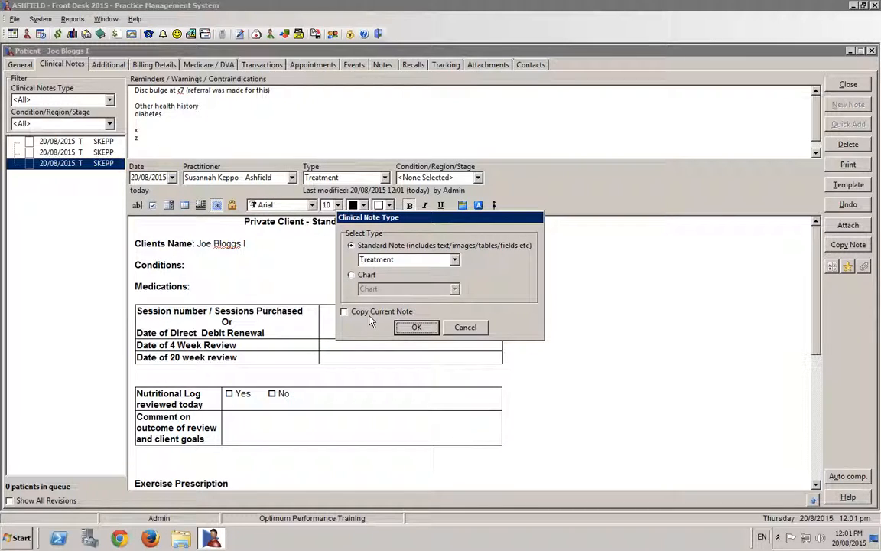
pyautogui.click(455, 260)
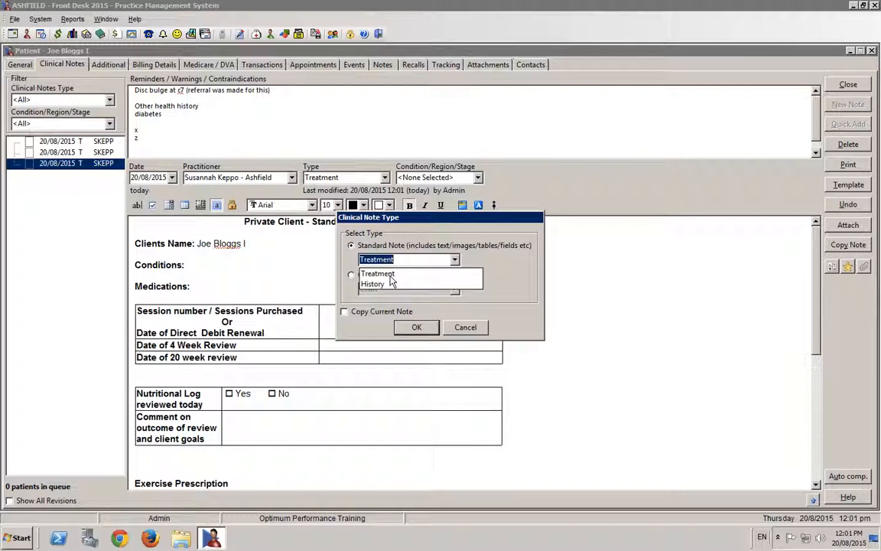
pyautogui.click(378, 285)
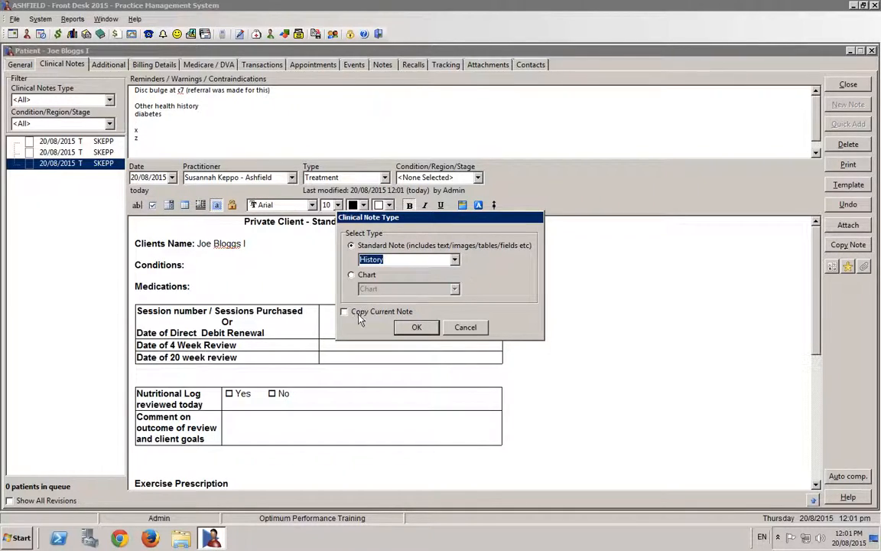
pyautogui.click(417, 328)
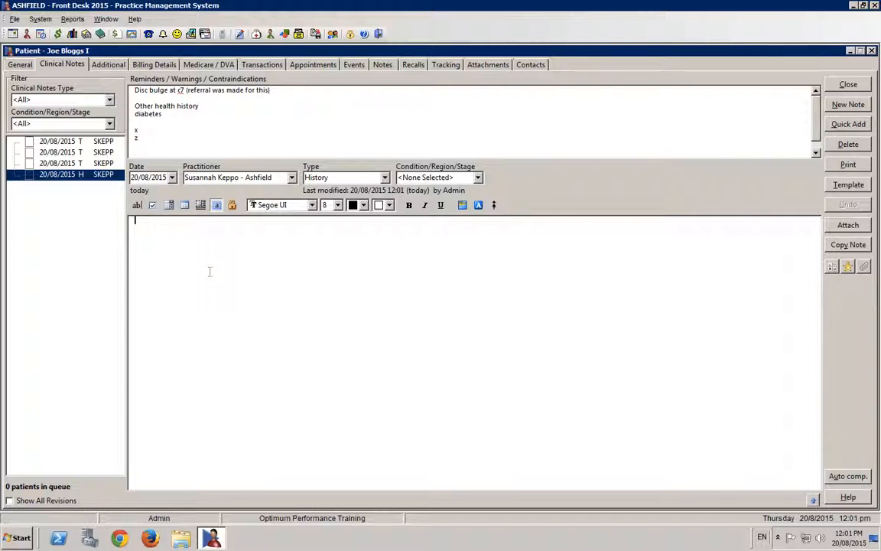
# - Look through the clinical notes templates and apply "EPC - Doc Letter Initial - Ashfield" to the History note
pyautogui.click(854, 187)
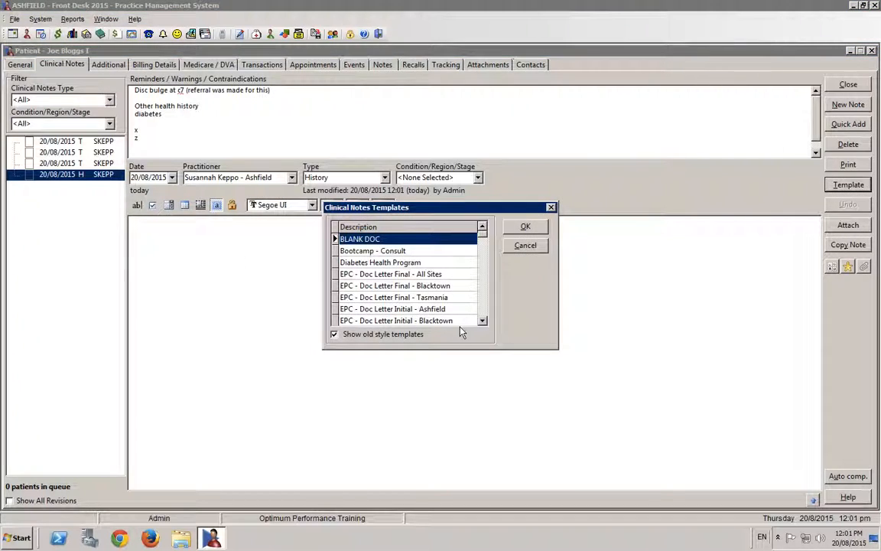
pyautogui.moveTo(483, 322); pyautogui.dragTo(484, 322)
pyautogui.moveTo(483, 251); pyautogui.dragTo(483, 230)
pyautogui.moveTo(484, 322); pyautogui.dragTo(483, 322)
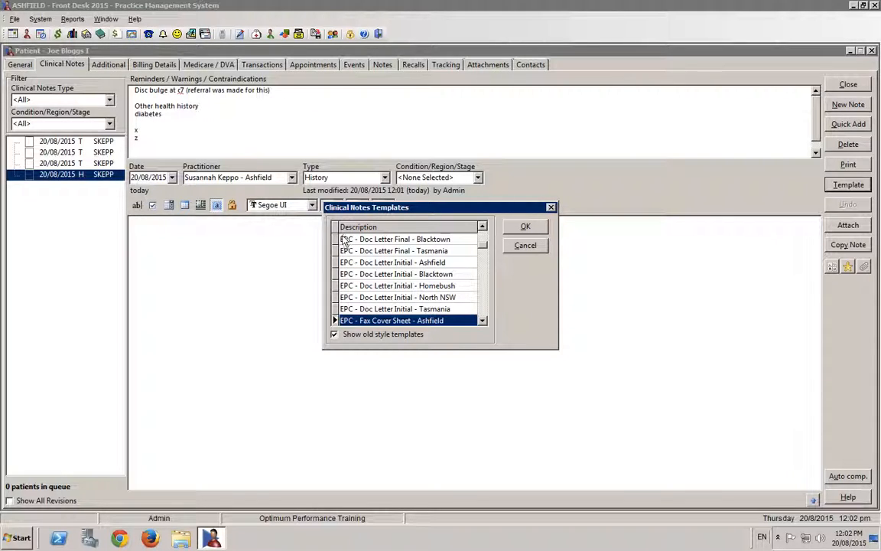
pyautogui.moveTo(484, 321); pyautogui.dragTo(483, 325)
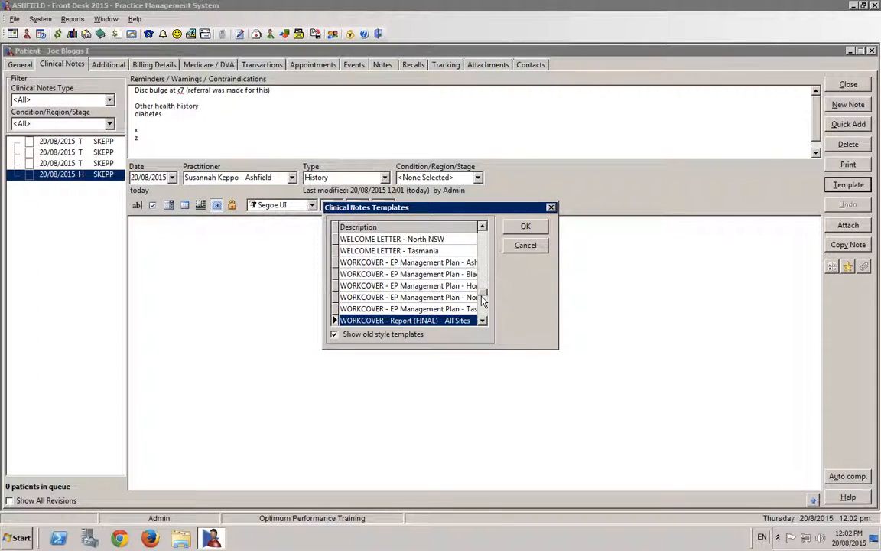
pyautogui.moveTo(483, 292); pyautogui.dragTo(484, 241)
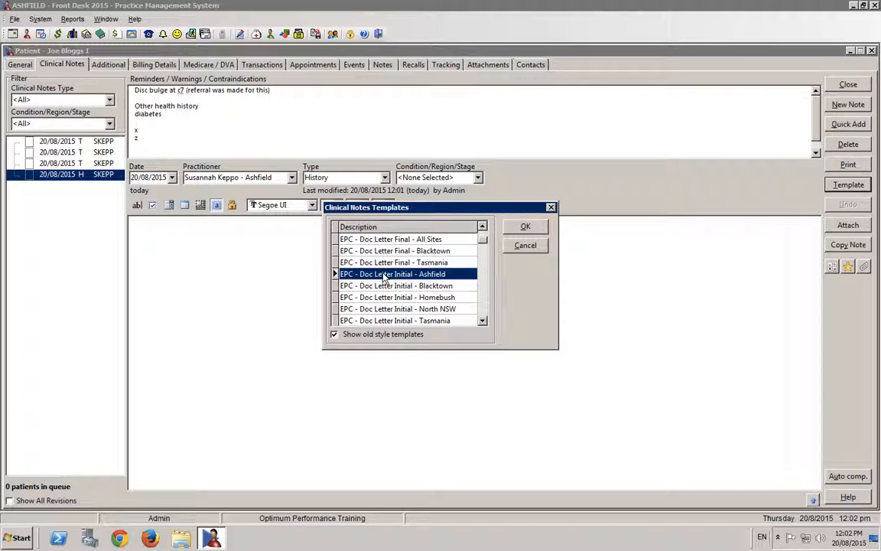
pyautogui.doubleClick(388, 275)
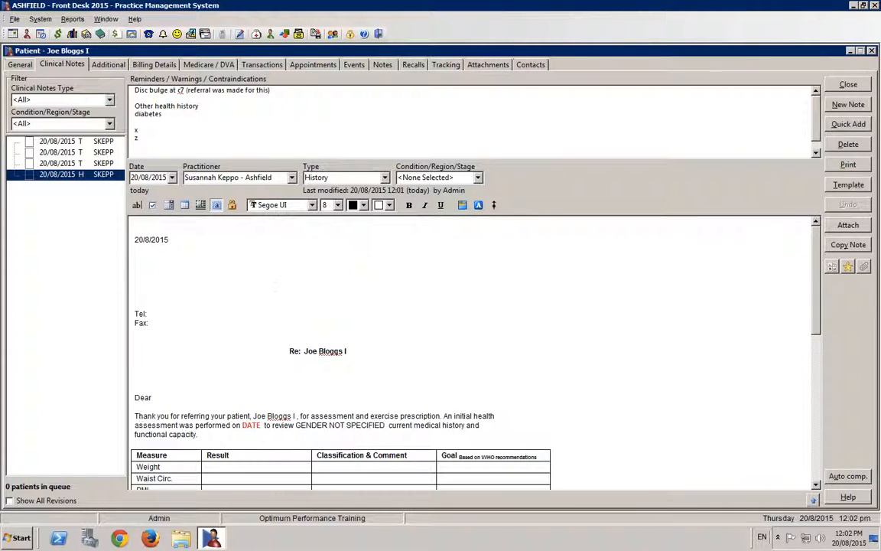
# - Open the doctor's letter in the full document editor and examine its letterhead, measures table, red placeholder text and sign-off
pyautogui.click(430, 308)
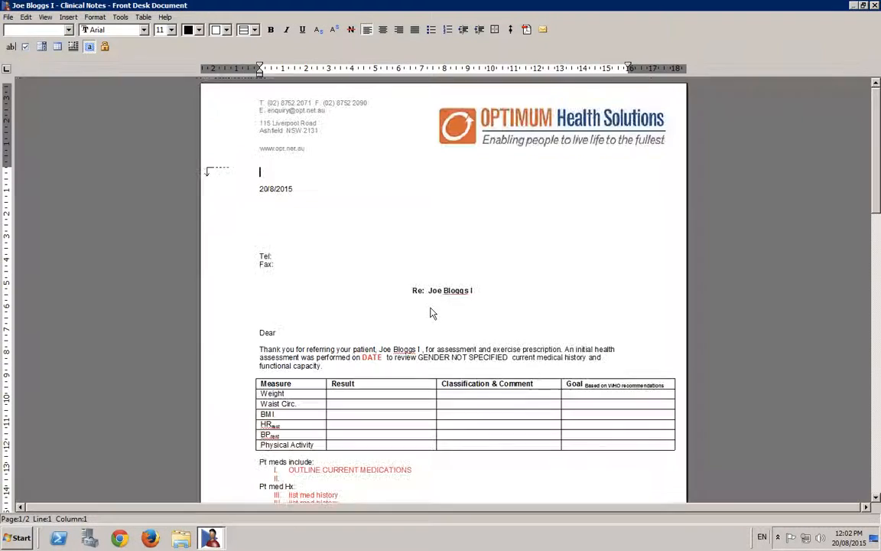
pyautogui.scroll(-8, 388, 274)
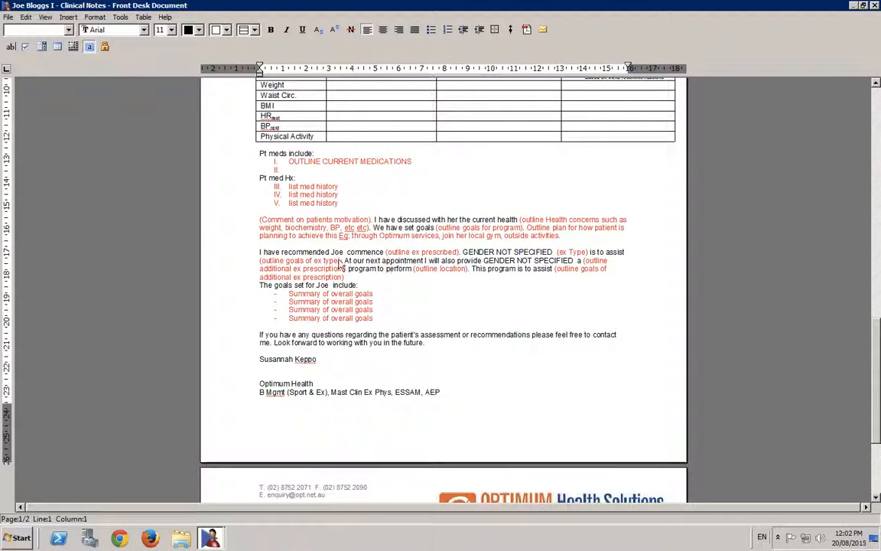
pyautogui.scroll(8, 334, 262)
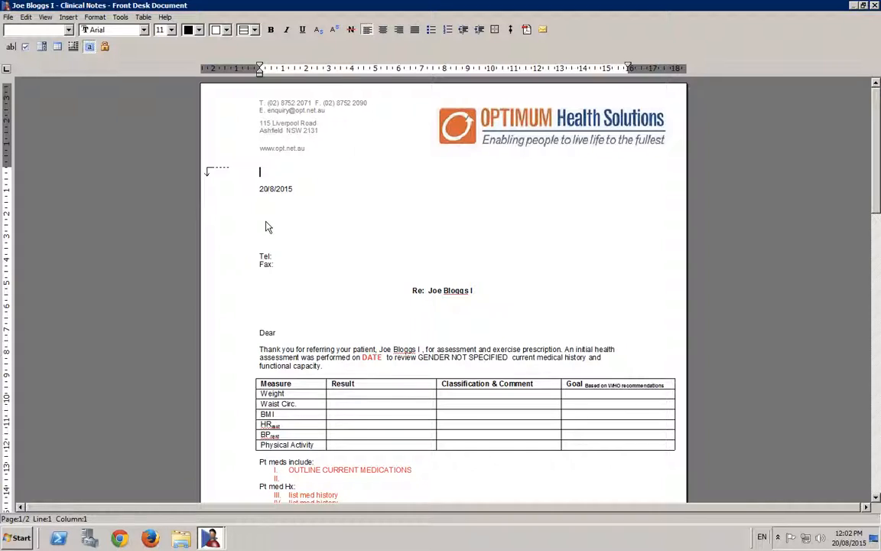
pyautogui.scroll(-1, 301, 208)
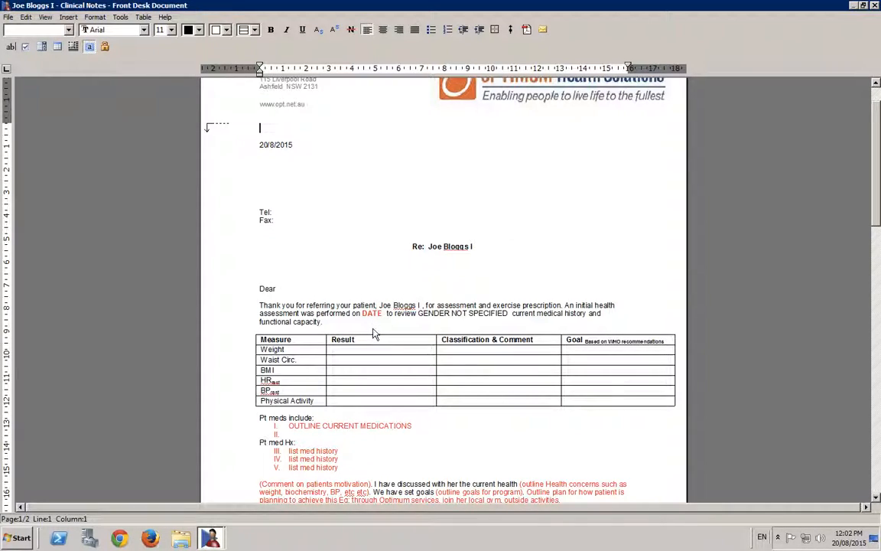
pyautogui.scroll(-5, 375, 333)
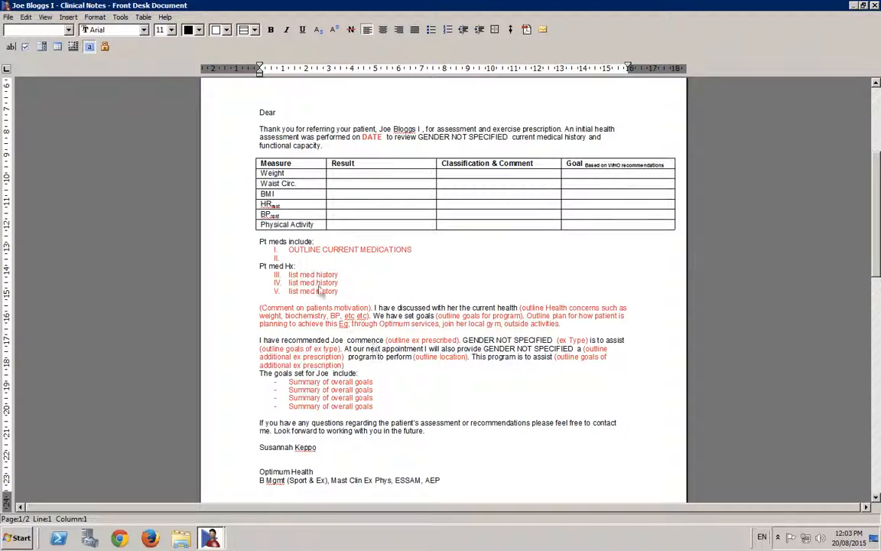
pyautogui.scroll(6, 314, 177)
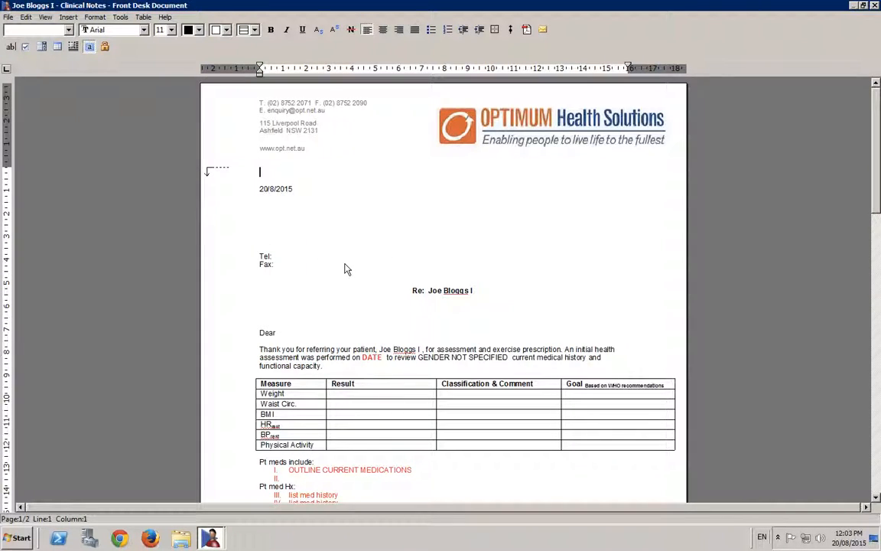
pyautogui.scroll(-5, 344, 275)
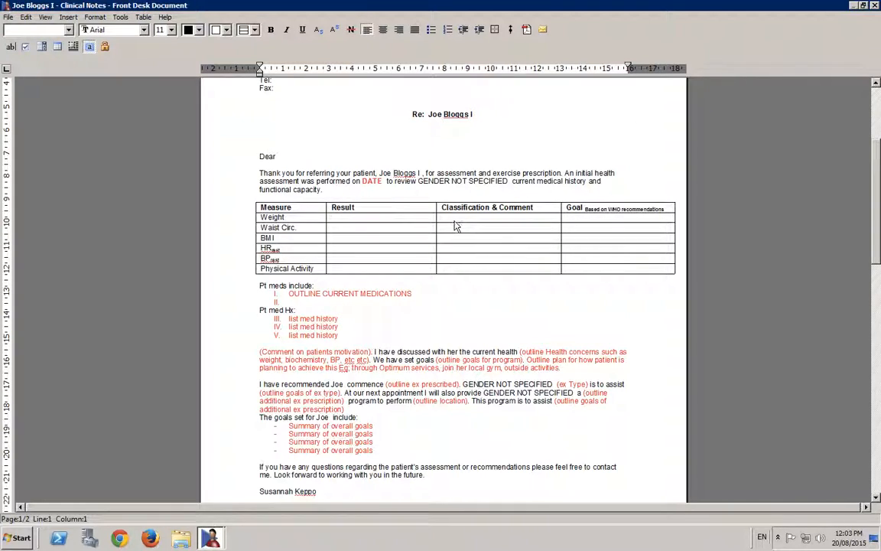
pyautogui.scroll(-10, 455, 226)
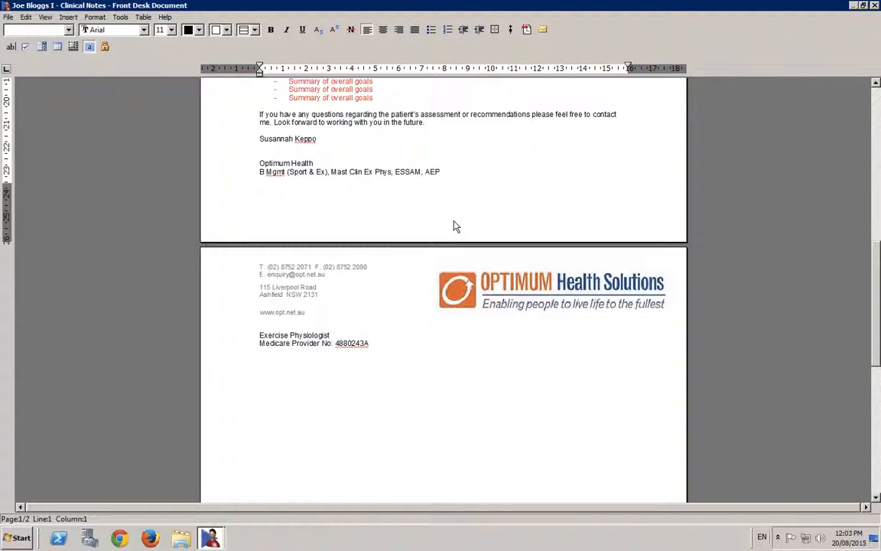
pyautogui.scroll(5, 451, 222)
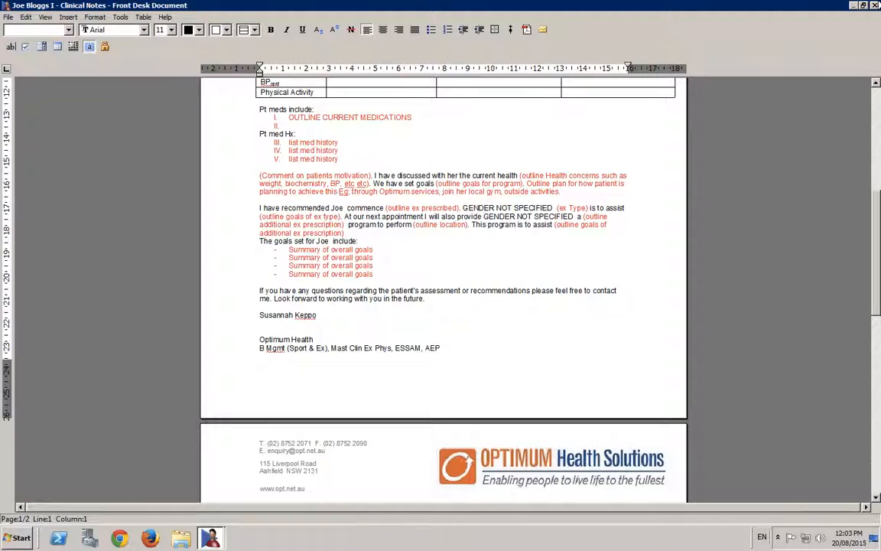
# - Close the letter document, saving the changes to the clinical note, and select its History entry in the notes list
pyautogui.click(874, 6)
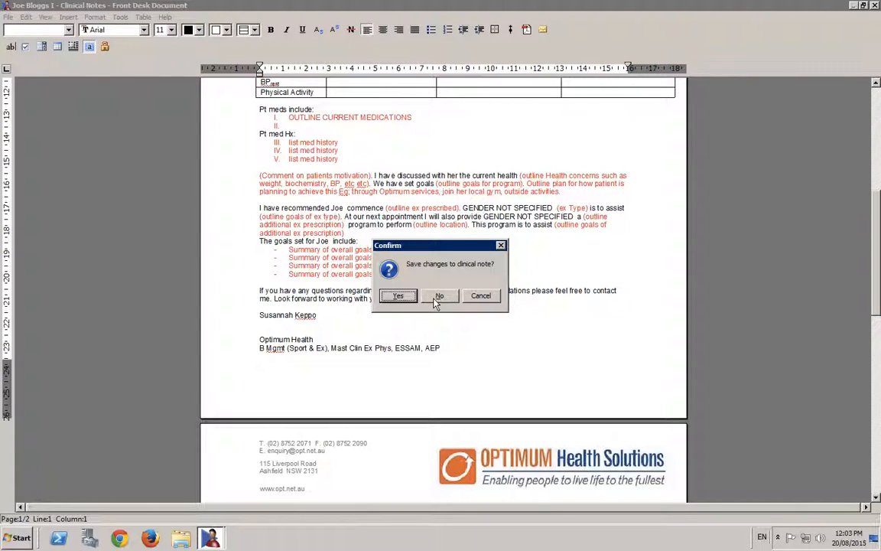
pyautogui.click(398, 296)
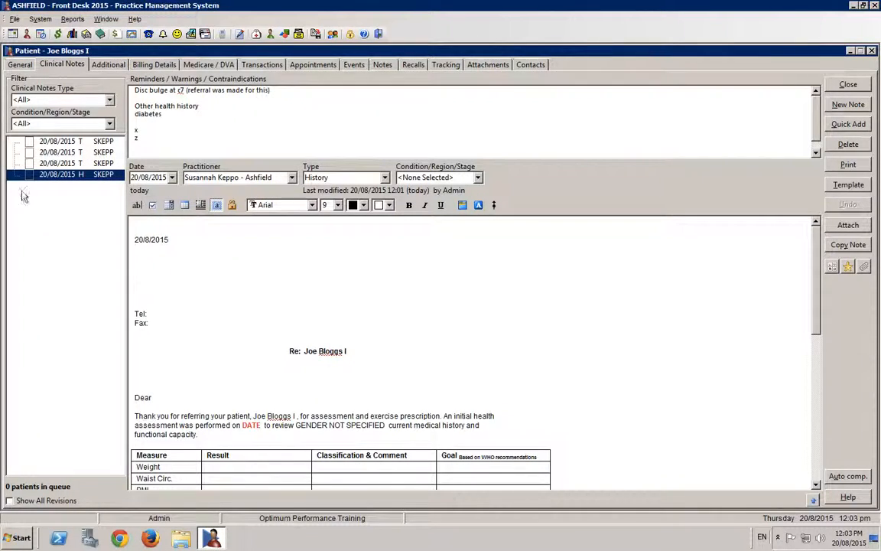
pyautogui.click(64, 176)
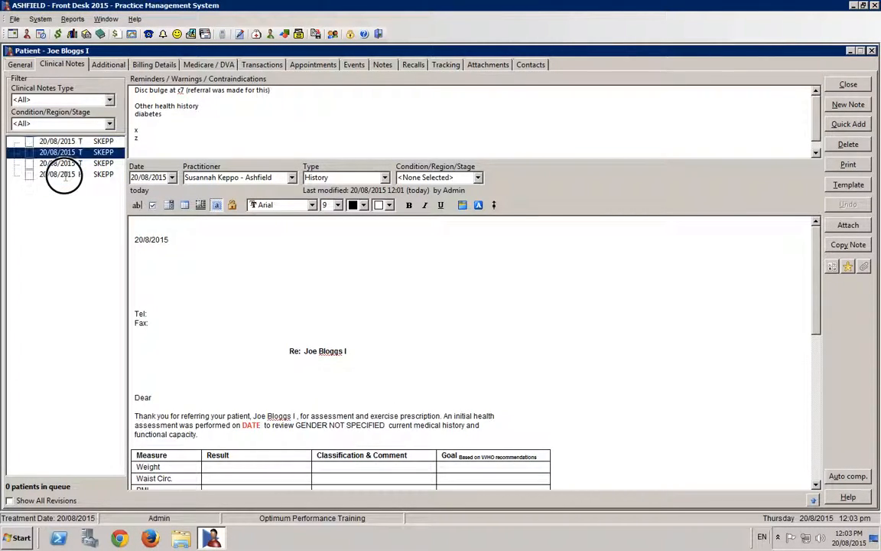
# - Create another blank standard History note and enter the text "Copy of MRI report"
pyautogui.click(846, 105)
pyautogui.click(454, 260)
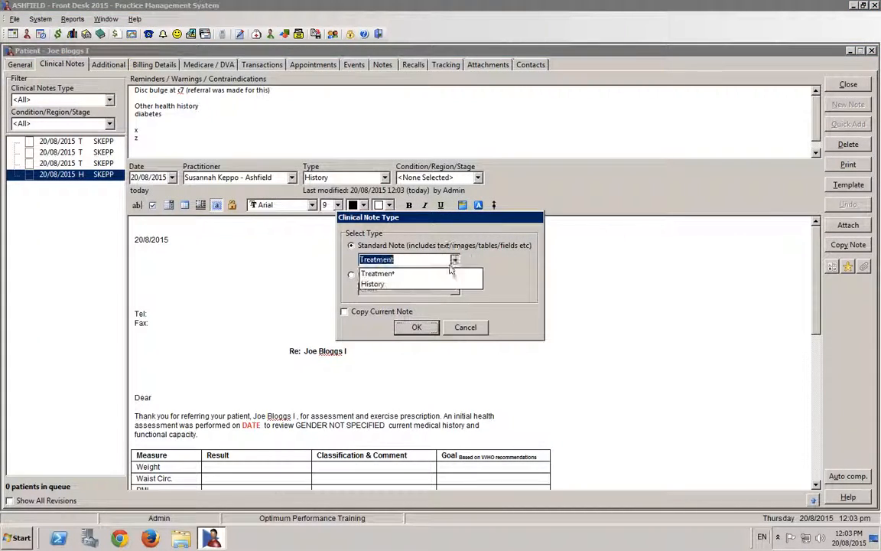
pyautogui.click(375, 283)
pyautogui.click(416, 327)
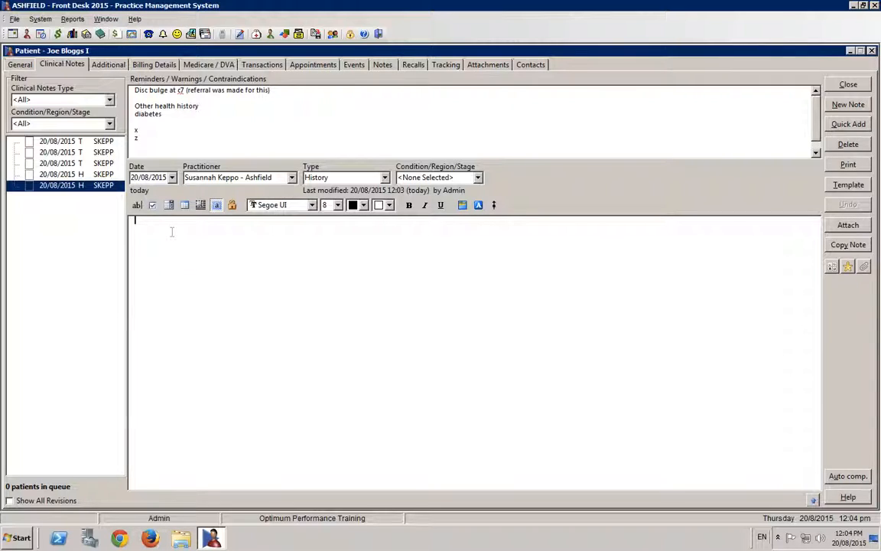
pyautogui.write('py of MRI report')
# - Start a file attachment for the MRI report note and open the file browser
pyautogui.click(843, 228)
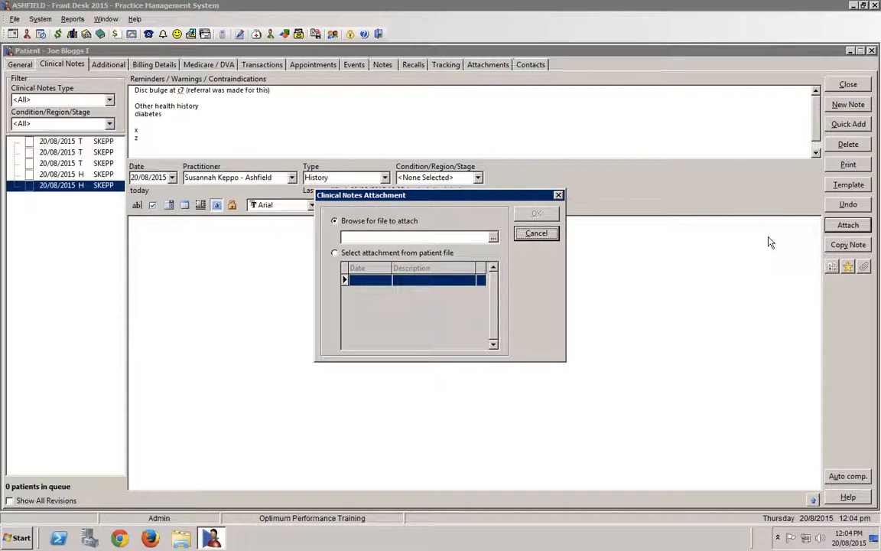
pyautogui.click(494, 239)
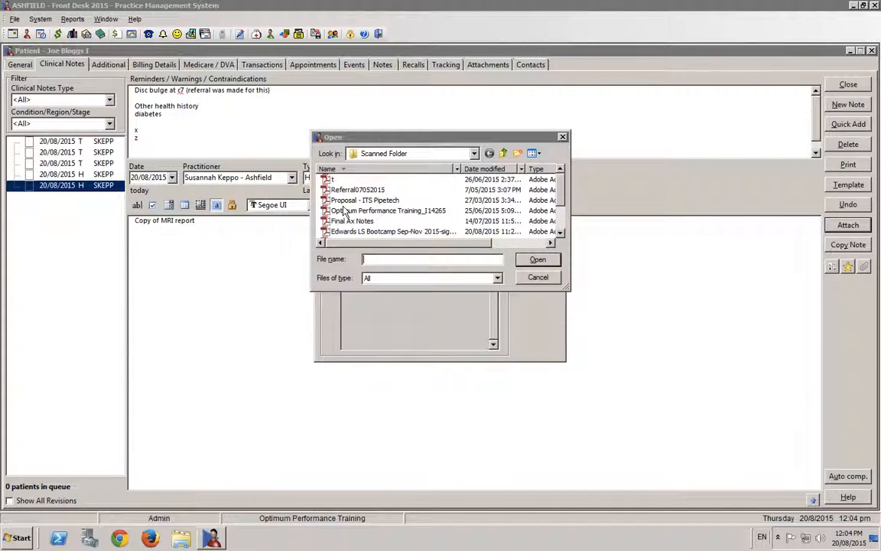
# - Show the desktop, open the Scanned Folder to examine its files, and switch back to Front Desk
pyautogui.press('super+d')
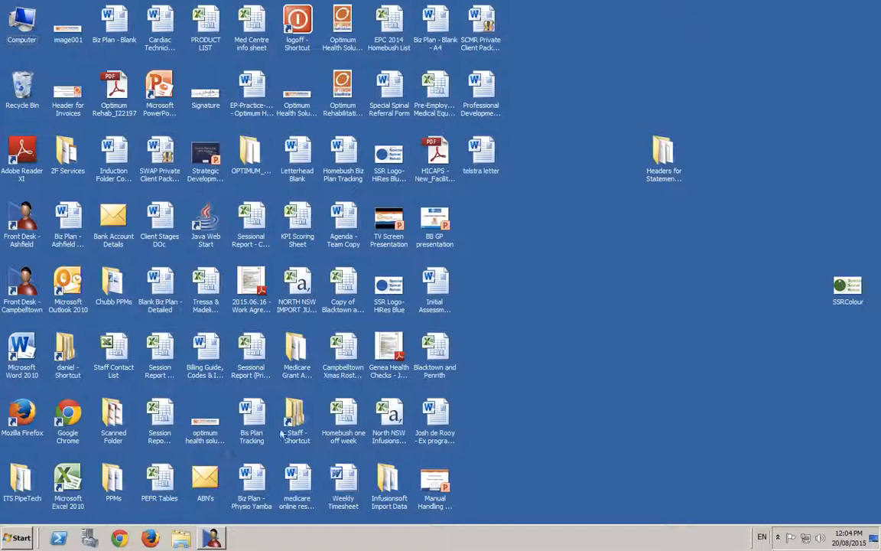
pyautogui.click(115, 427)
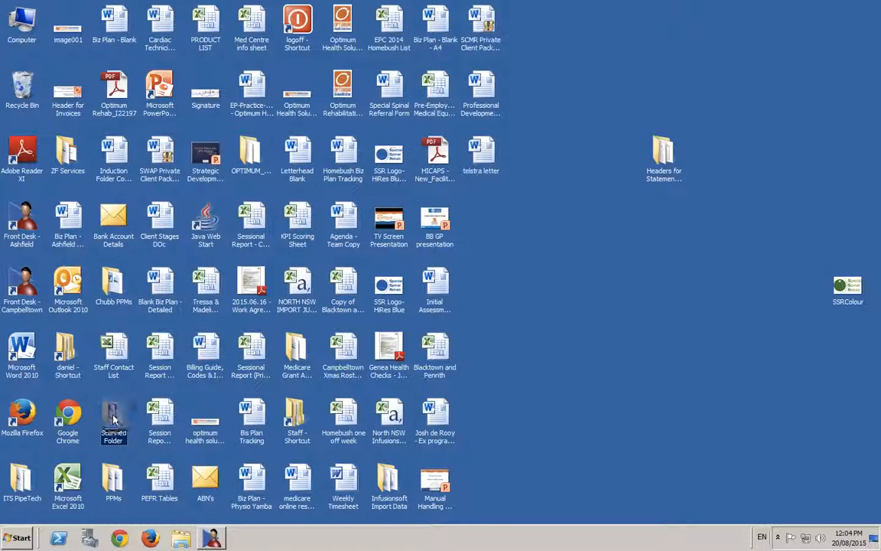
pyautogui.doubleClick(113, 417)
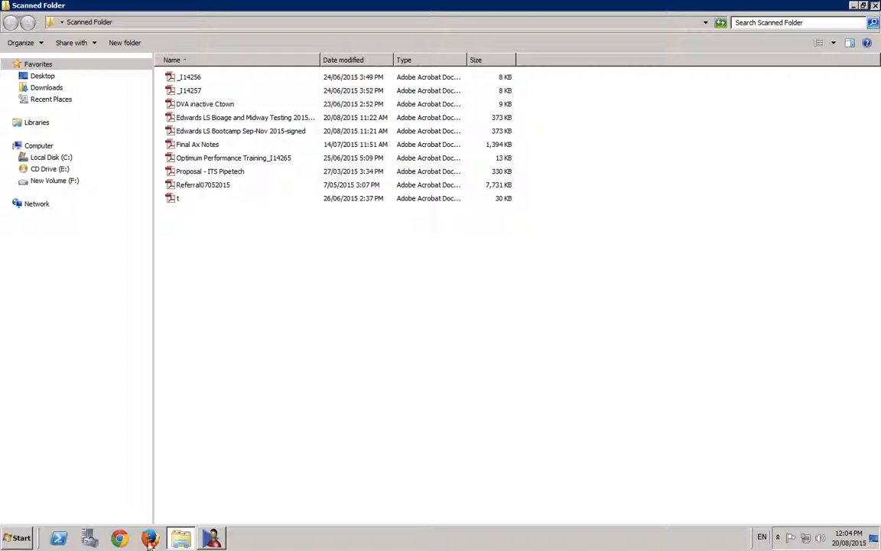
pyautogui.click(211, 539)
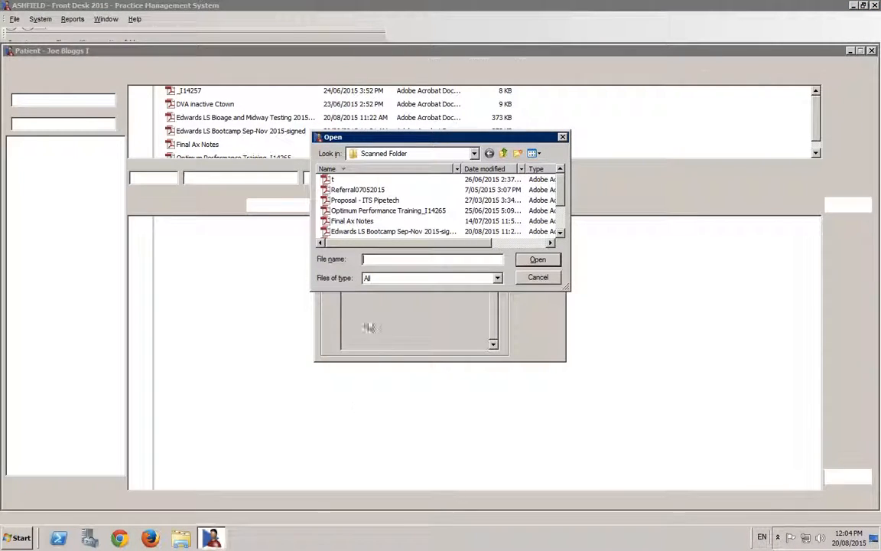
# - Attach the PDF file "t" from the Scanned Folder to the "Copy of MRI report" note
pyautogui.click(474, 154)
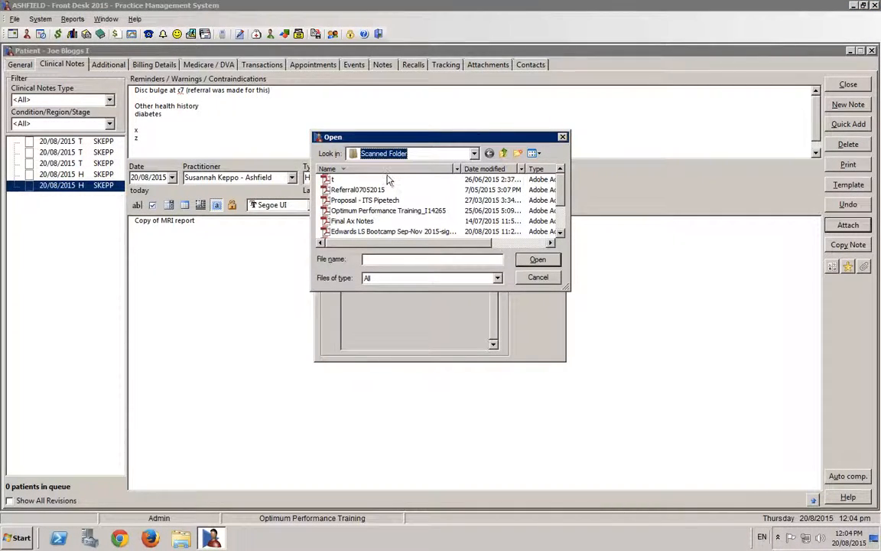
pyautogui.click(393, 155)
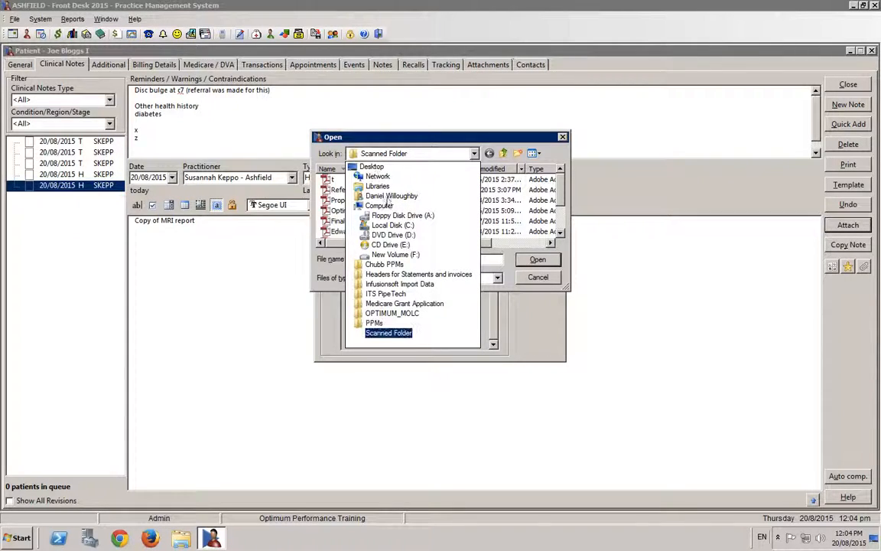
pyautogui.click(396, 334)
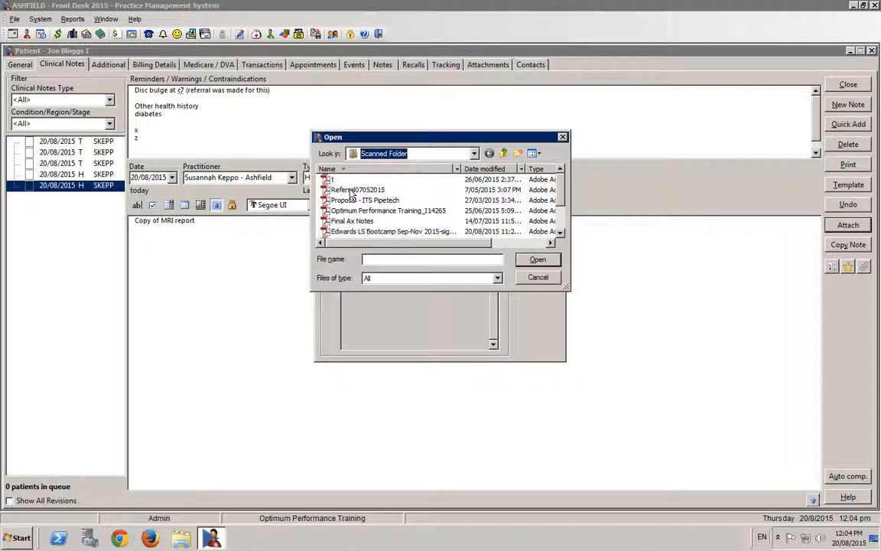
pyautogui.click(337, 179)
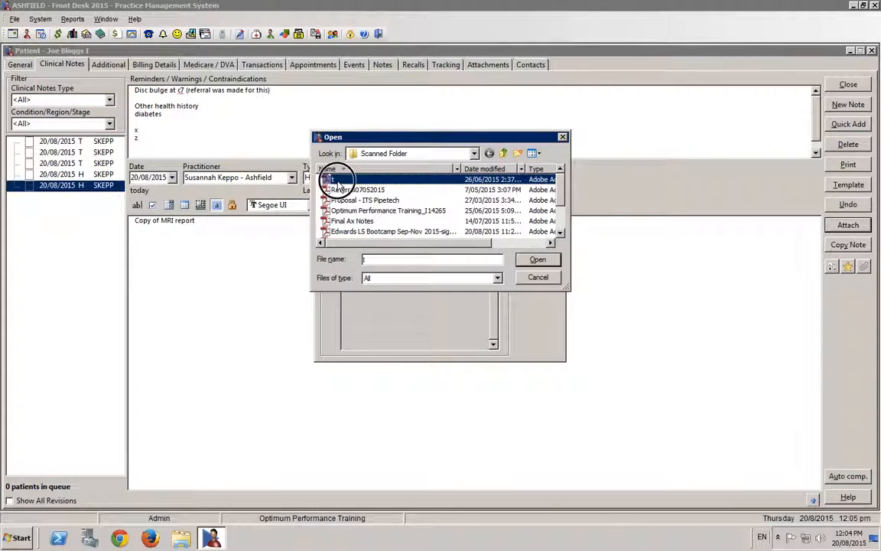
pyautogui.click(337, 180)
pyautogui.click(534, 216)
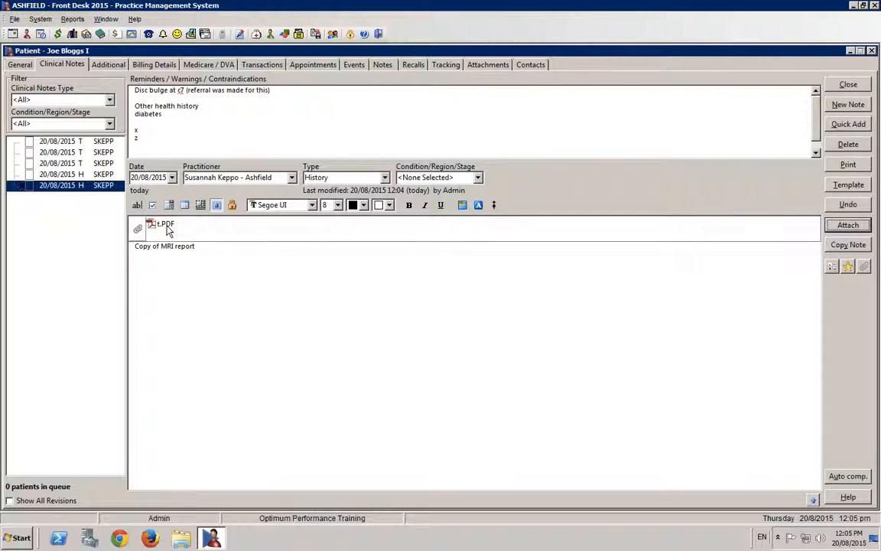
# - Review the doctor's letter, the MRI report note with its attachment, and the last Treatment session note
pyautogui.click(88, 173)
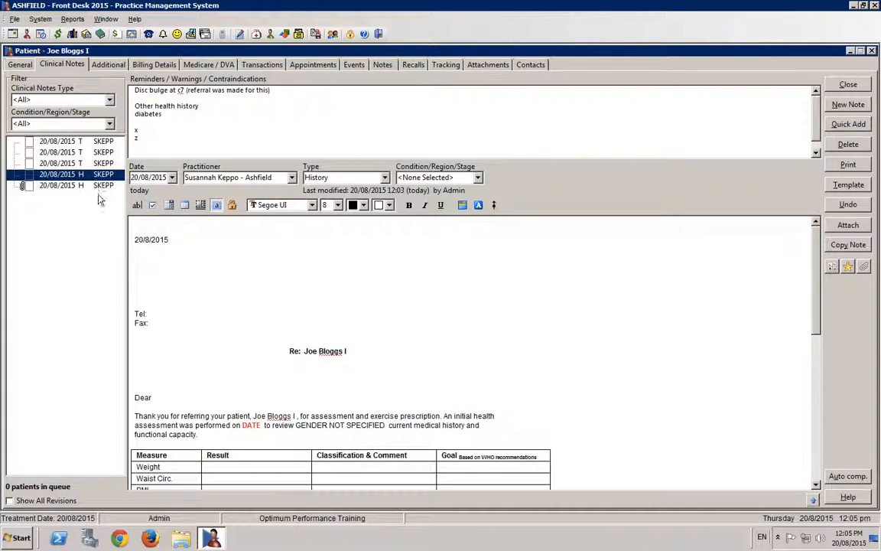
pyautogui.click(93, 185)
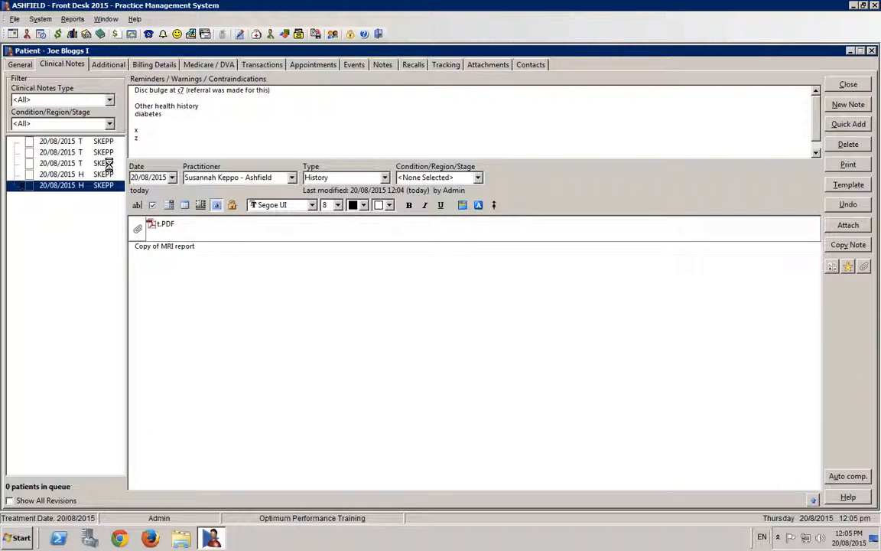
pyautogui.click(107, 163)
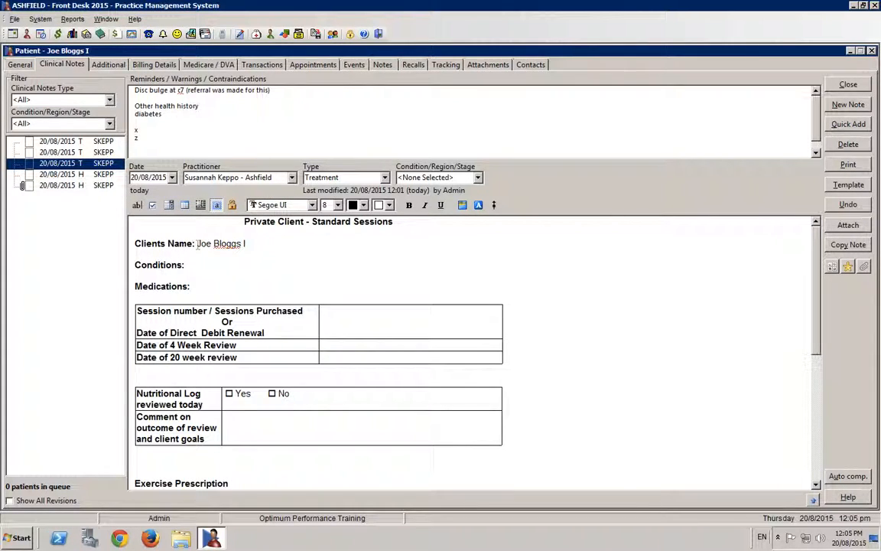
pyautogui.click(370, 313)
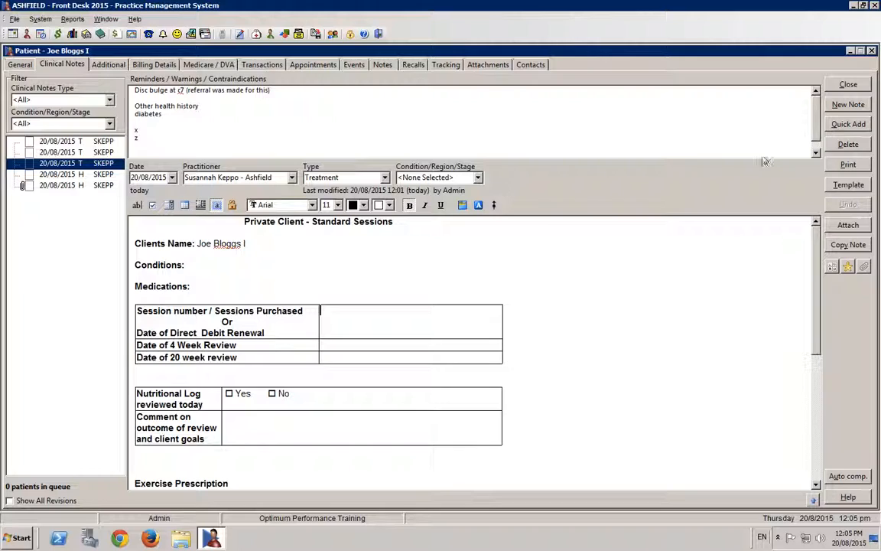
# - Delete the two History notes: the MRI report note and the doctor's letter
pyautogui.click(105, 186)
pyautogui.click(848, 144)
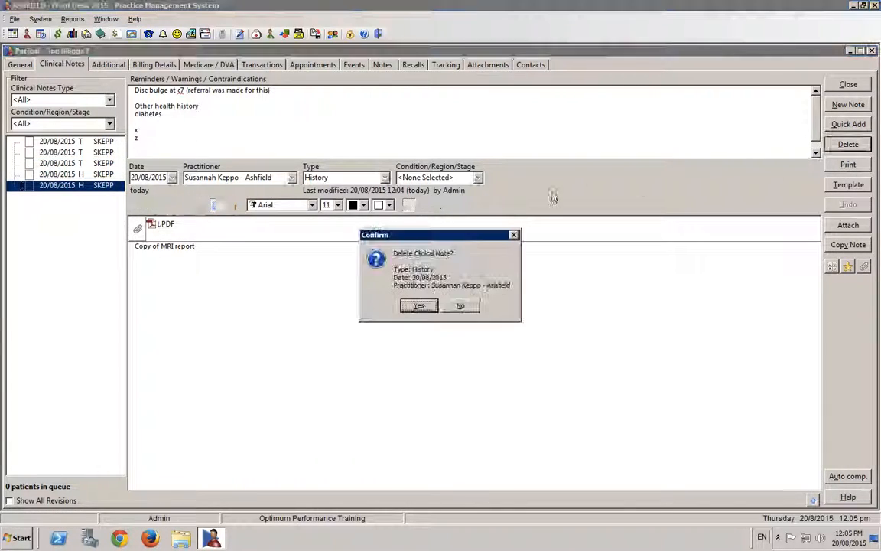
pyautogui.click(412, 307)
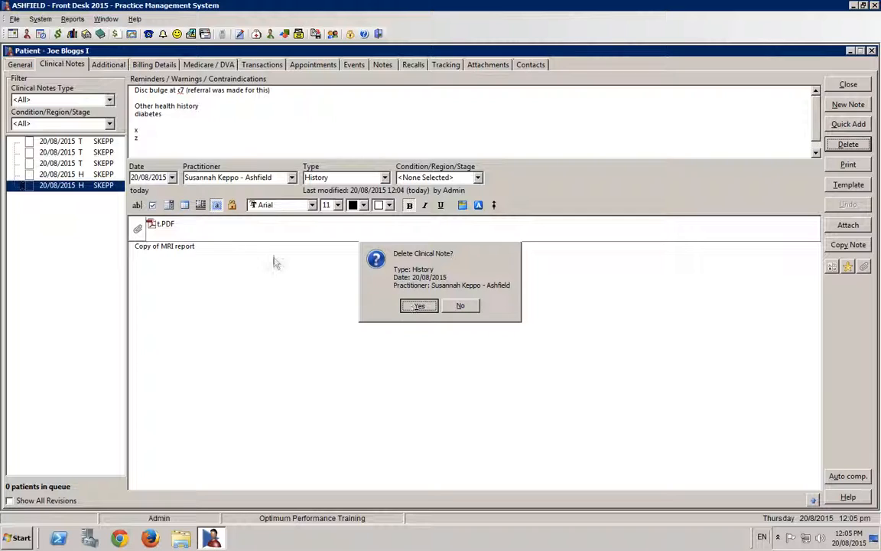
pyautogui.click(424, 307)
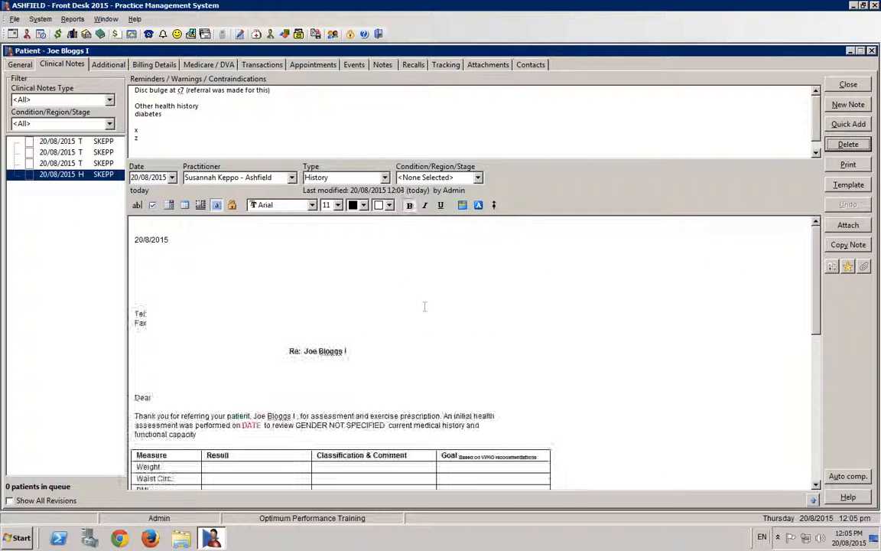
pyautogui.click(847, 146)
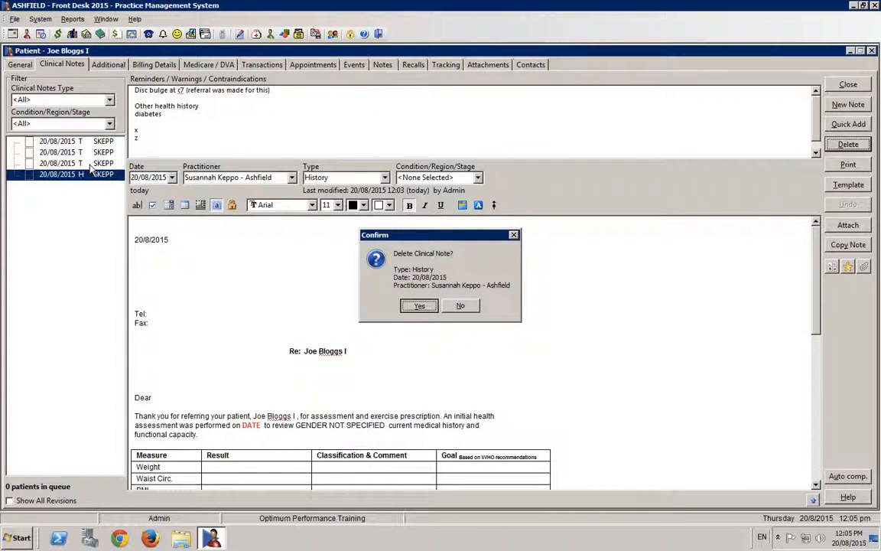
pyautogui.press('Return')
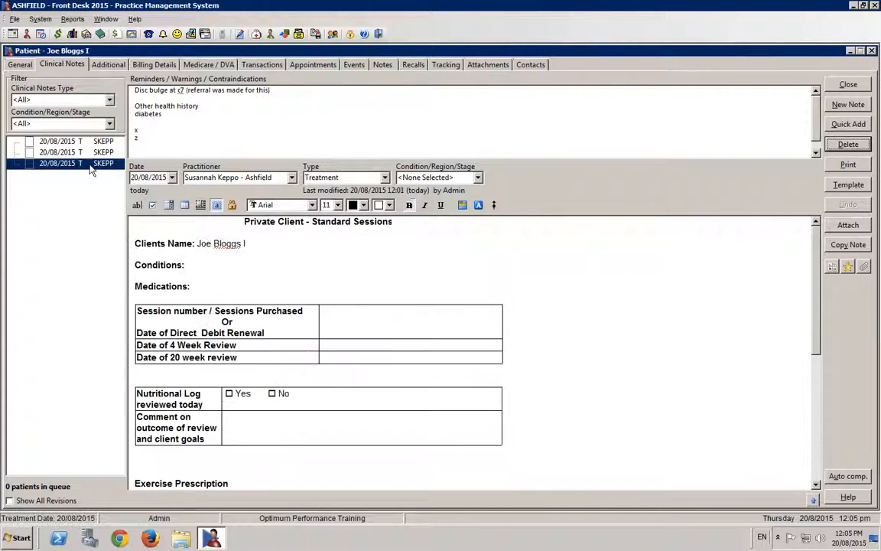
# - Delete the last two Treatment notes from the clinical notes list
pyautogui.click(848, 144)
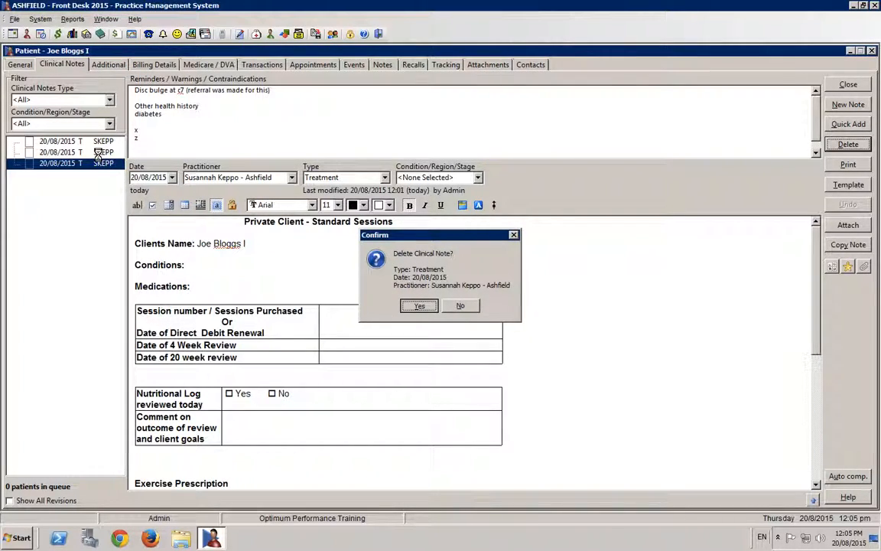
pyautogui.press('Return')
pyautogui.click(847, 144)
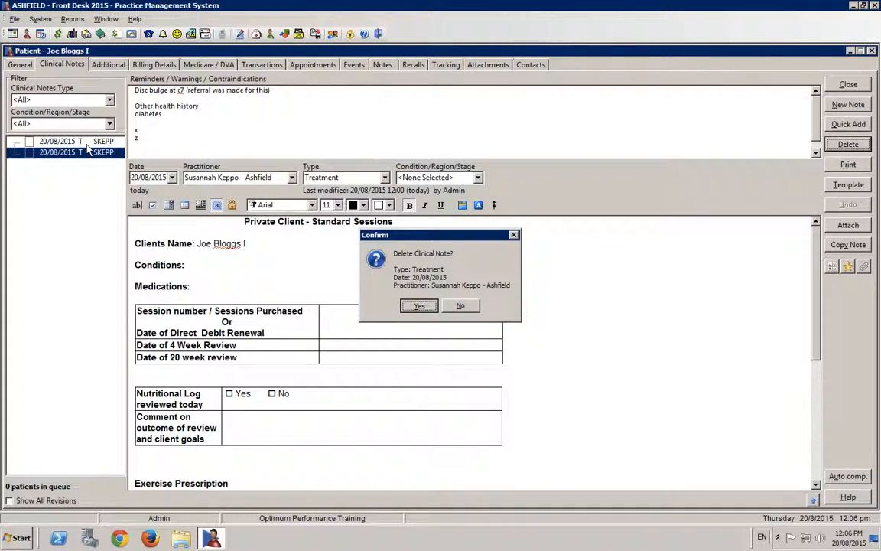
pyautogui.press('Return')
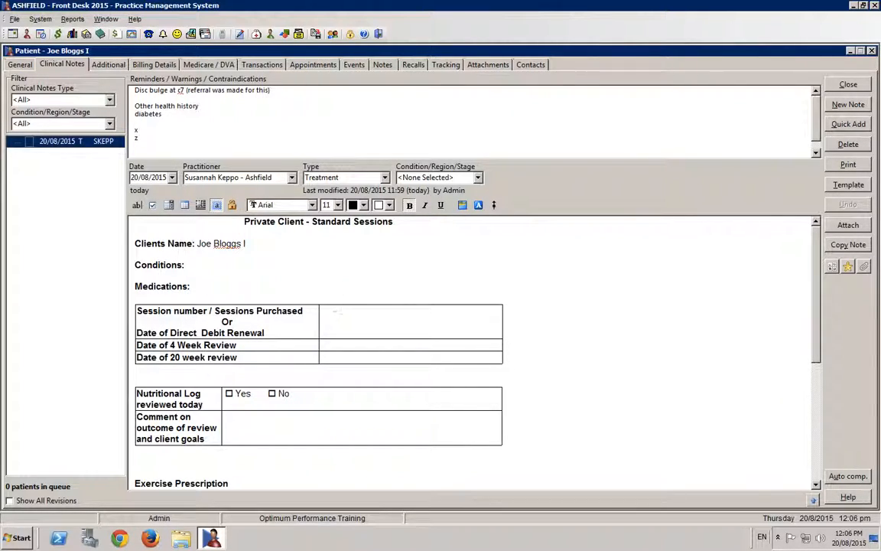
# - Enter "1 / 50" as the session number / sessions purchased in the remaining Treatment note
pyautogui.click(139, 317)
pyautogui.moveTo(139, 318); pyautogui.dragTo(306, 320)
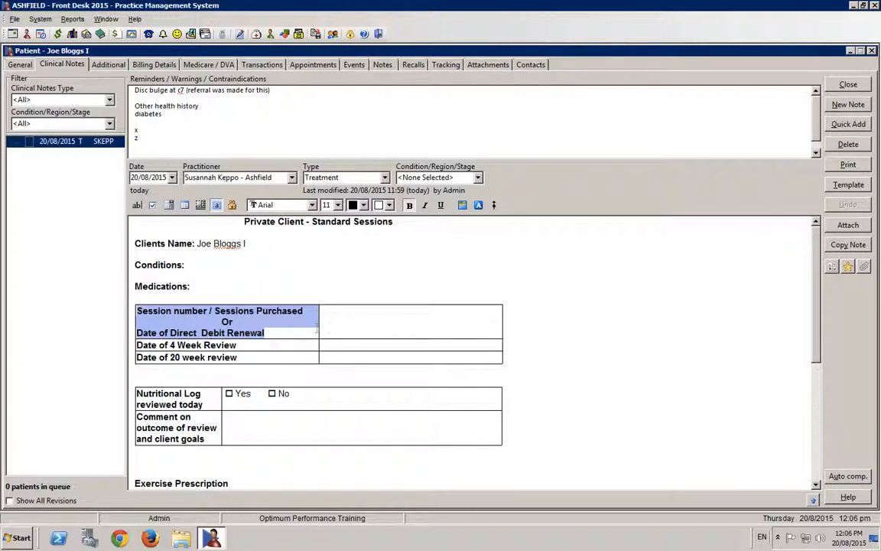
pyautogui.click(343, 321)
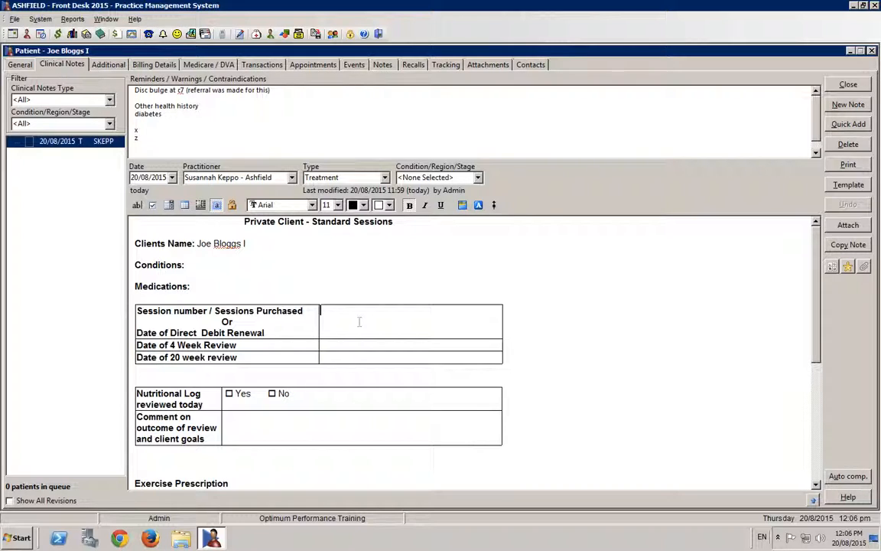
pyautogui.write('1 / 50')
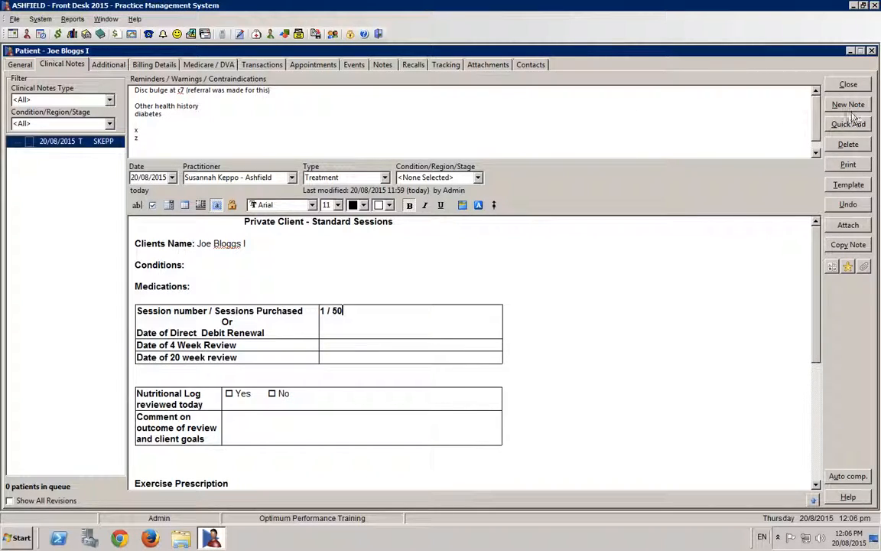
# - Create a new standard Treatment note as a copy of the current one and change its session number to "2 / 50"
pyautogui.click(848, 105)
pyautogui.click(355, 311)
pyautogui.click(398, 329)
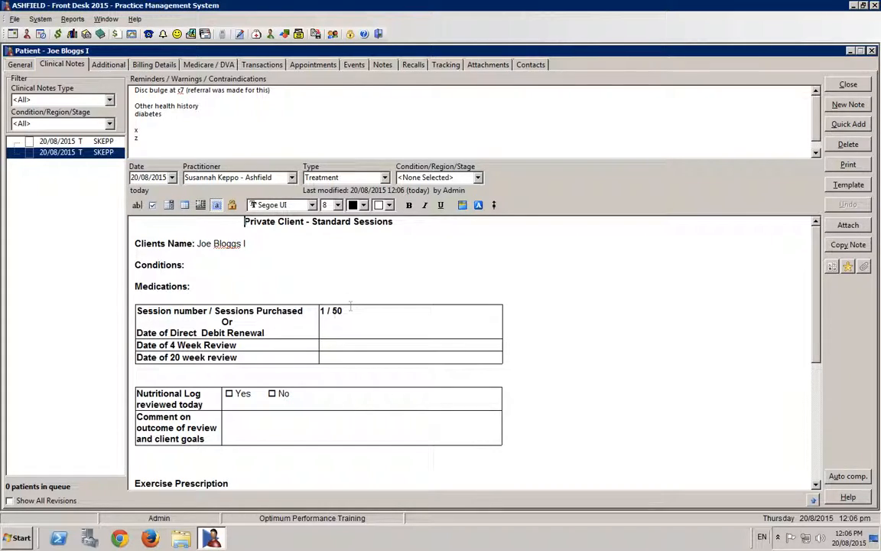
pyautogui.doubleClick(324, 311)
pyautogui.write('2')
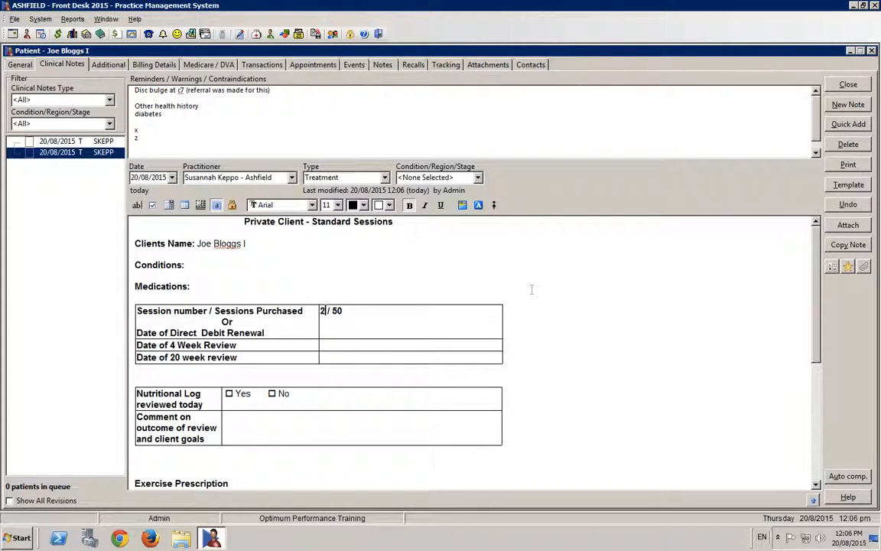
pyautogui.click(466, 314)
# - Copy the second session's note into a new Treatment note and change its session number to "3 / 50"
pyautogui.click(846, 107)
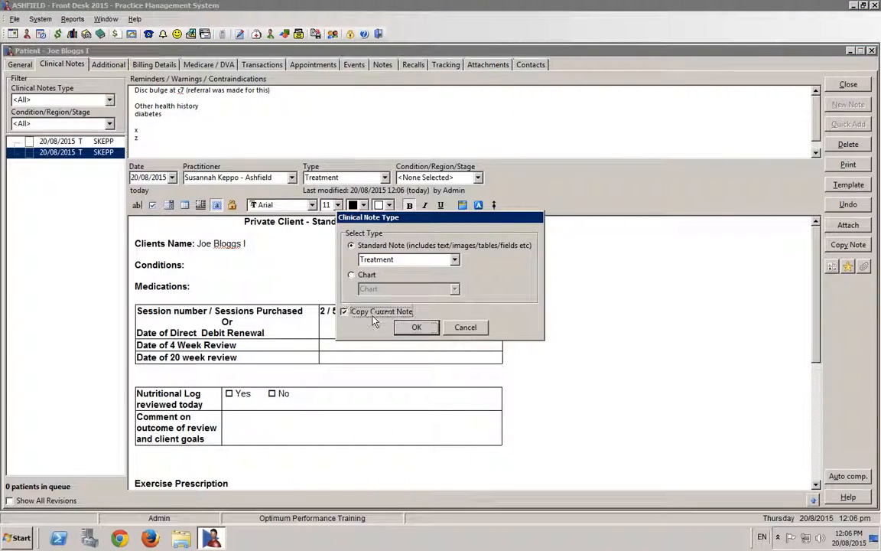
pyautogui.press('Return')
pyautogui.click(323, 311)
pyautogui.write('2')
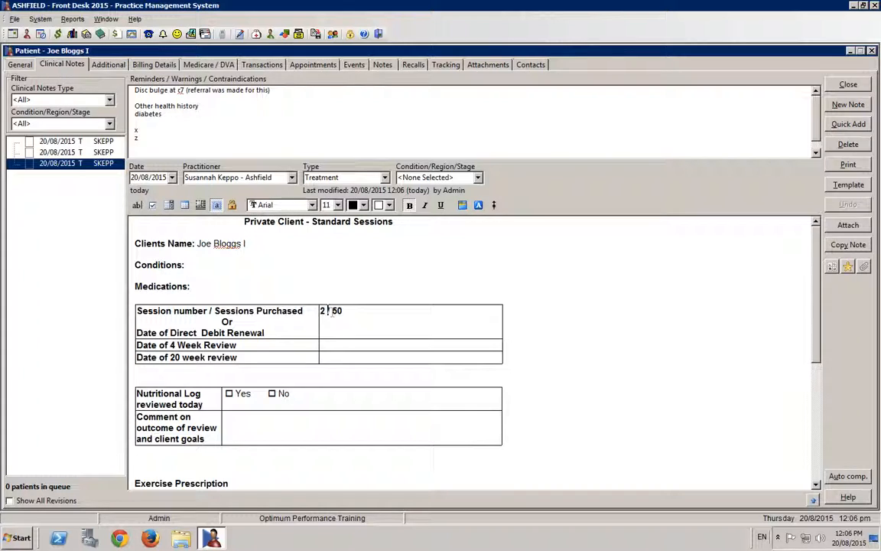
pyautogui.press('BackSpace')
pyautogui.write('3')
# - Look through the three session notes and examine the exercise prescription and session number in the newest one
pyautogui.click(95, 141)
pyautogui.click(92, 152)
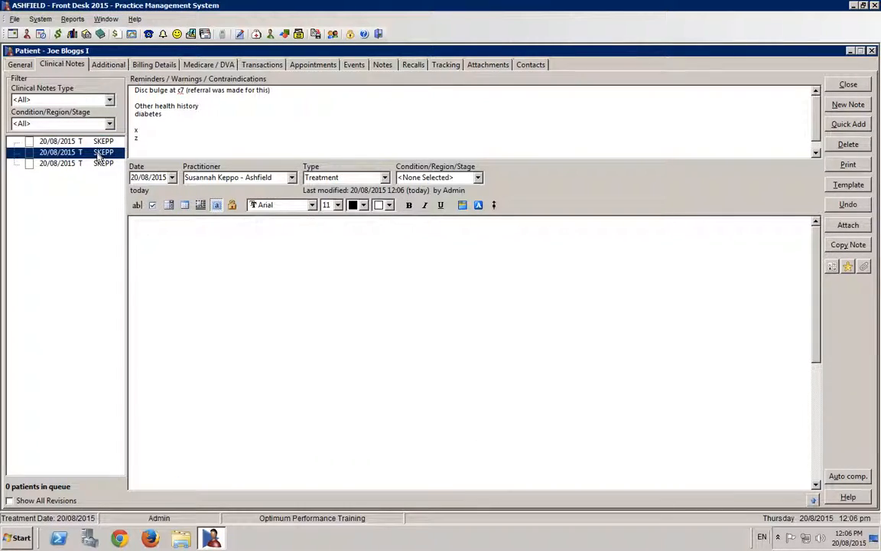
pyautogui.click(96, 163)
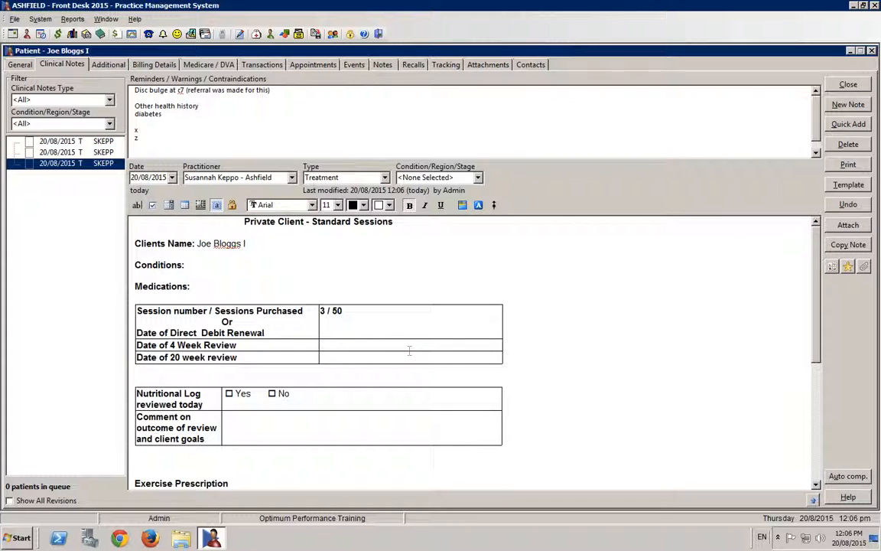
pyautogui.scroll(-5, 455, 344)
pyautogui.click(229, 295)
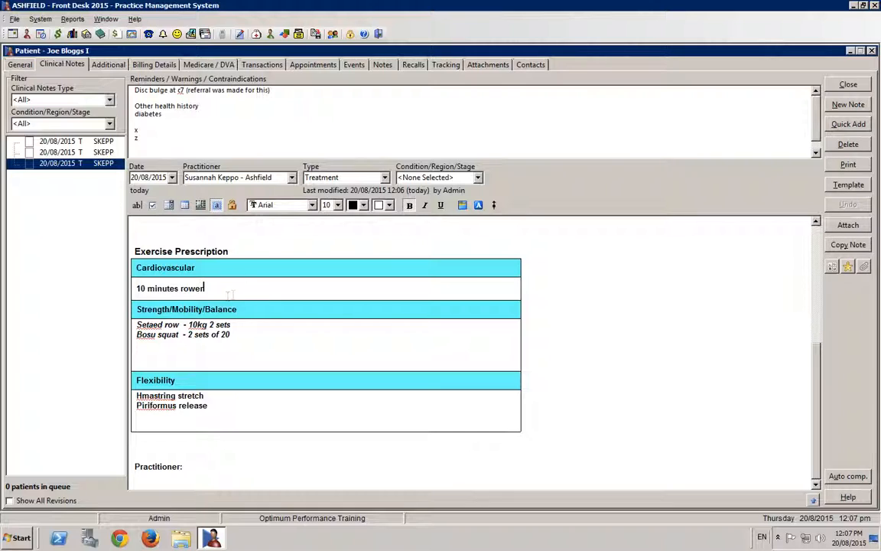
pyautogui.scroll(5, 251, 295)
pyautogui.click(366, 314)
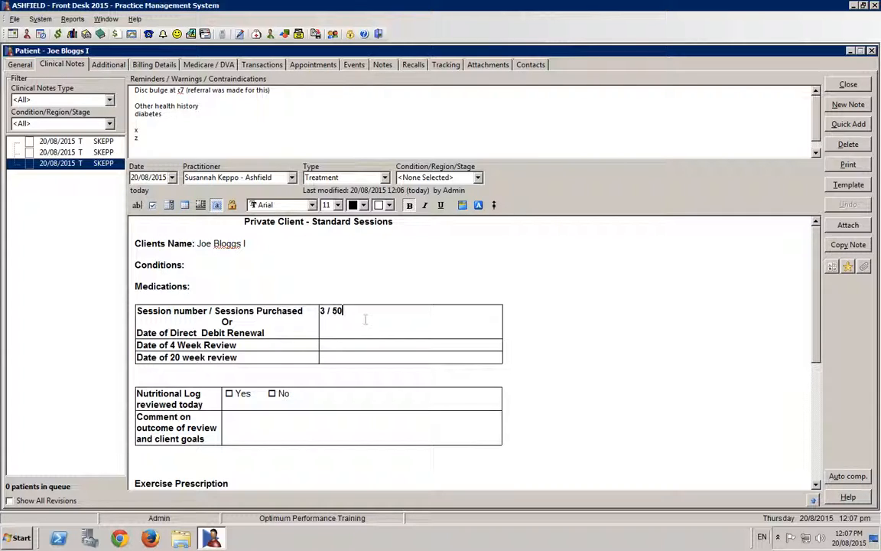
# - Delete the two copied Treatment notes for sessions "3 / 50" and "2 / 50"
pyautogui.click(849, 144)
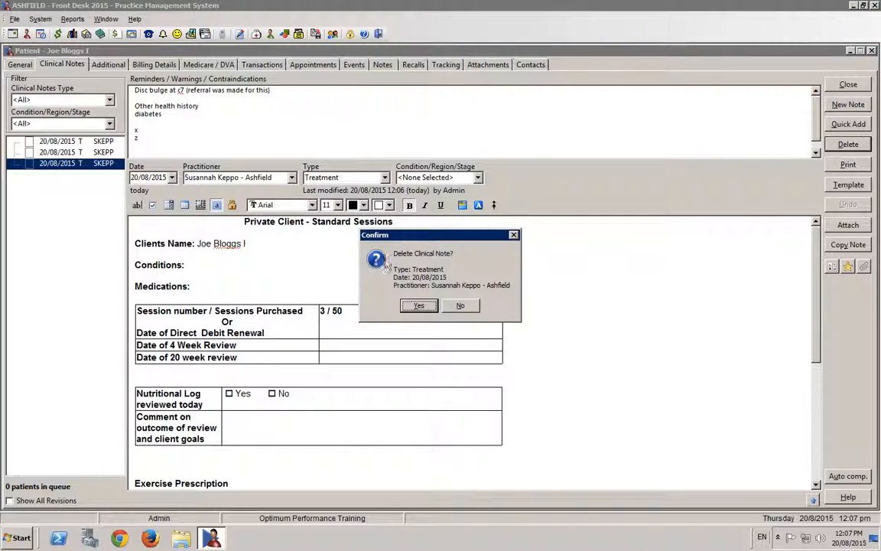
pyautogui.click(417, 306)
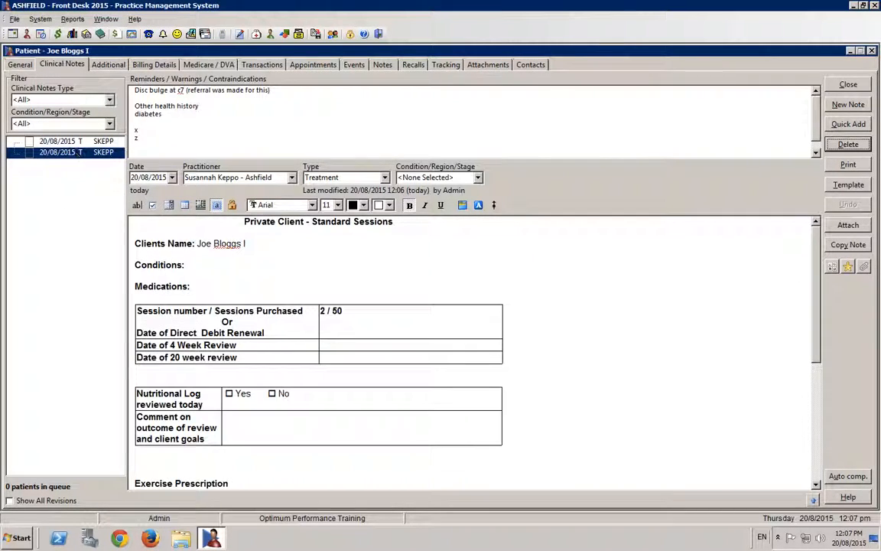
pyautogui.click(848, 143)
pyautogui.click(413, 304)
# - Replace the session number in the remaining Treatment note with the direct debit renewal date "1 Dec 2015"
pyautogui.click(88, 143)
pyautogui.moveTo(363, 313); pyautogui.dragTo(320, 313)
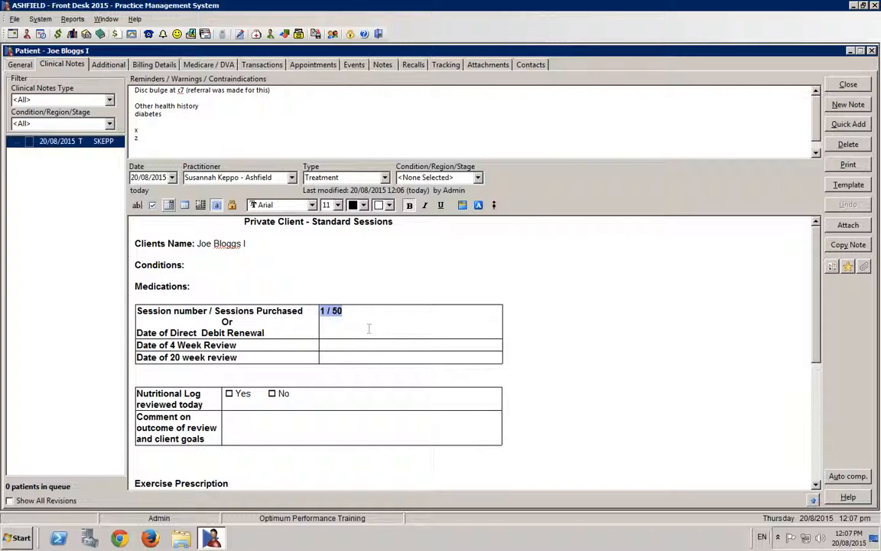
pyautogui.write('1 Dec 2015')
# - Create a new Treatment note as a copy of the note carrying the direct debit renewal date
pyautogui.click(848, 104)
pyautogui.click(344, 311)
pyautogui.click(417, 327)
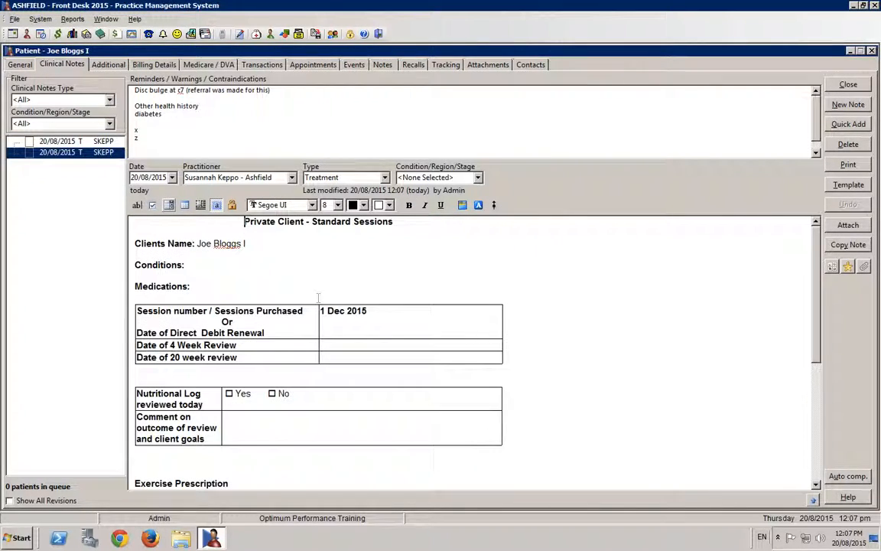
pyautogui.moveTo(368, 311); pyautogui.dragTo(322, 318)
pyautogui.click(401, 322)
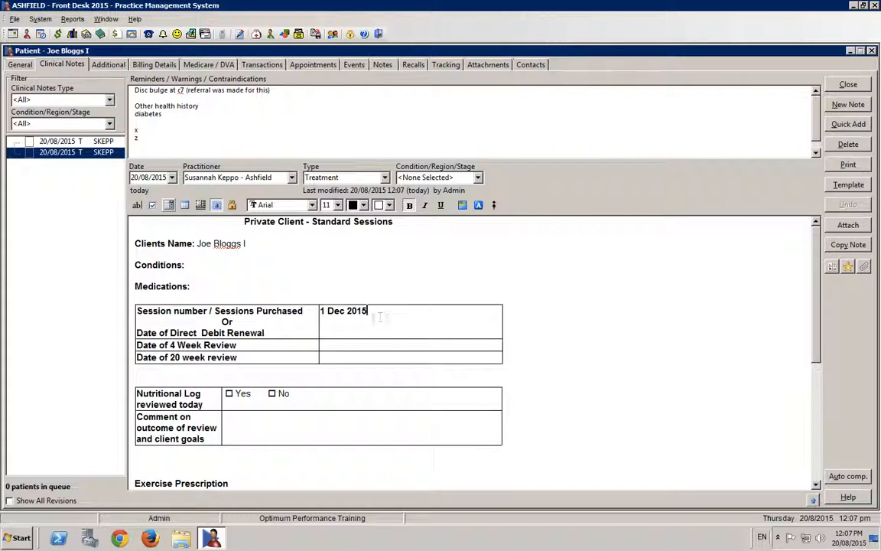
# - Change the direct debit renewal date in the copied note to "1 Jun 2016"
pyautogui.click(327, 310)
pyautogui.press('BackSpace')
pyautogui.press('Right')
pyautogui.press('Right')
pyautogui.press('Right')
pyautogui.press('Right')
pyautogui.press('BackSpace')
pyautogui.press('BackSpace')
pyautogui.press('BackSpace')
pyautogui.press('BackSpace')
pyautogui.write('1 Jun')
pyautogui.press('Right')
pyautogui.press('Right')
pyautogui.press('Right')
pyautogui.press('Right')
pyautogui.press('Right')
pyautogui.press('BackSpace')
pyautogui.write('6')
# - Replace the renewal date in the copied note with the session count "epc 1 of 5"
pyautogui.moveTo(387, 310); pyautogui.dragTo(324, 317)
pyautogui.press('Delete')
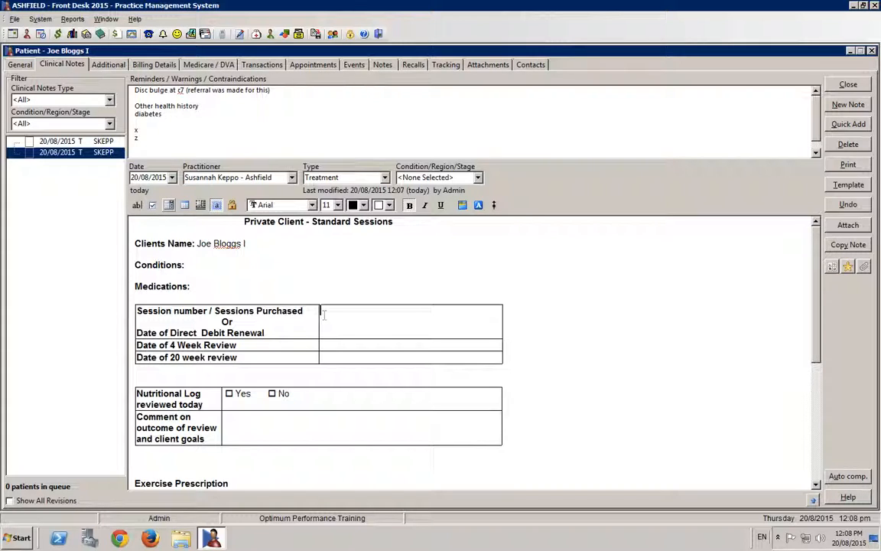
pyautogui.write('epc 1 of 5')
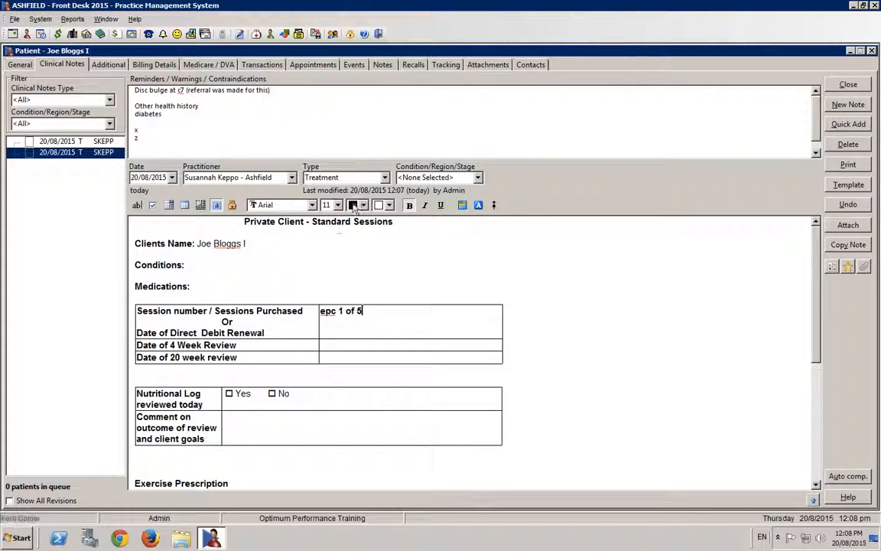
# - Open the choices for the copied note's type
pyautogui.click(384, 178)
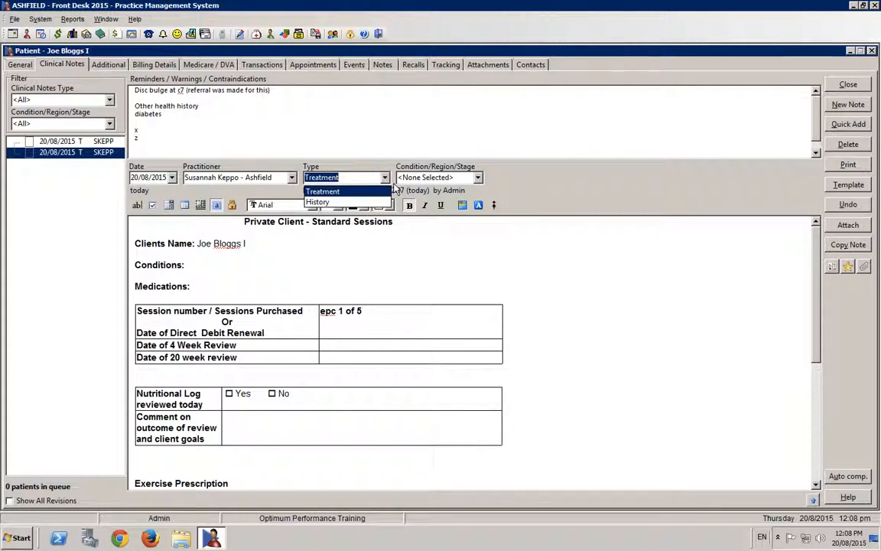